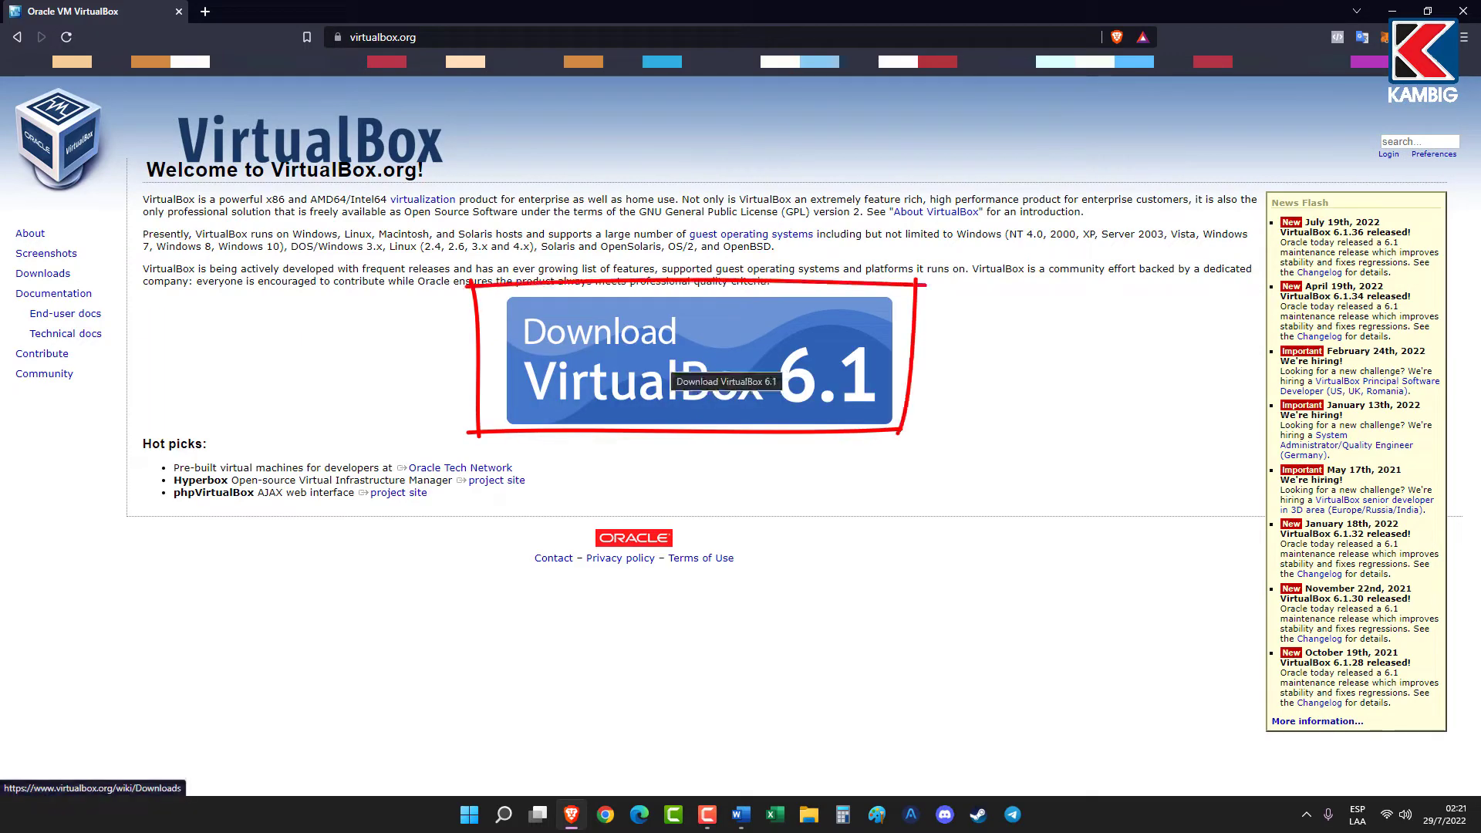
Download the VirtualBox 6.1.36 installer for Windows hosts to the Escritorio folder, and close the browser
left_click(673, 362)
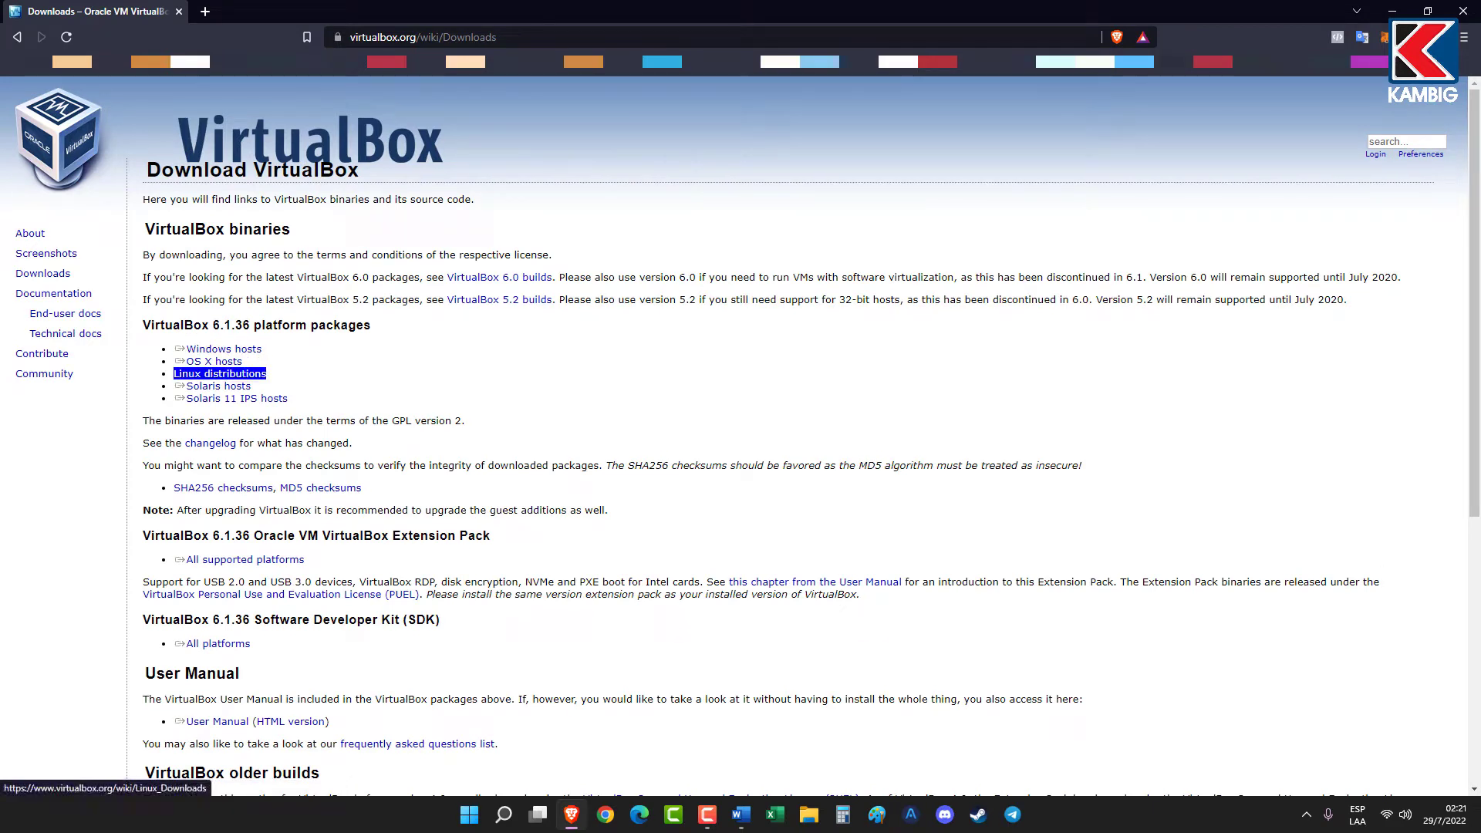
key("shift+Tab")
key("shift+Tab")
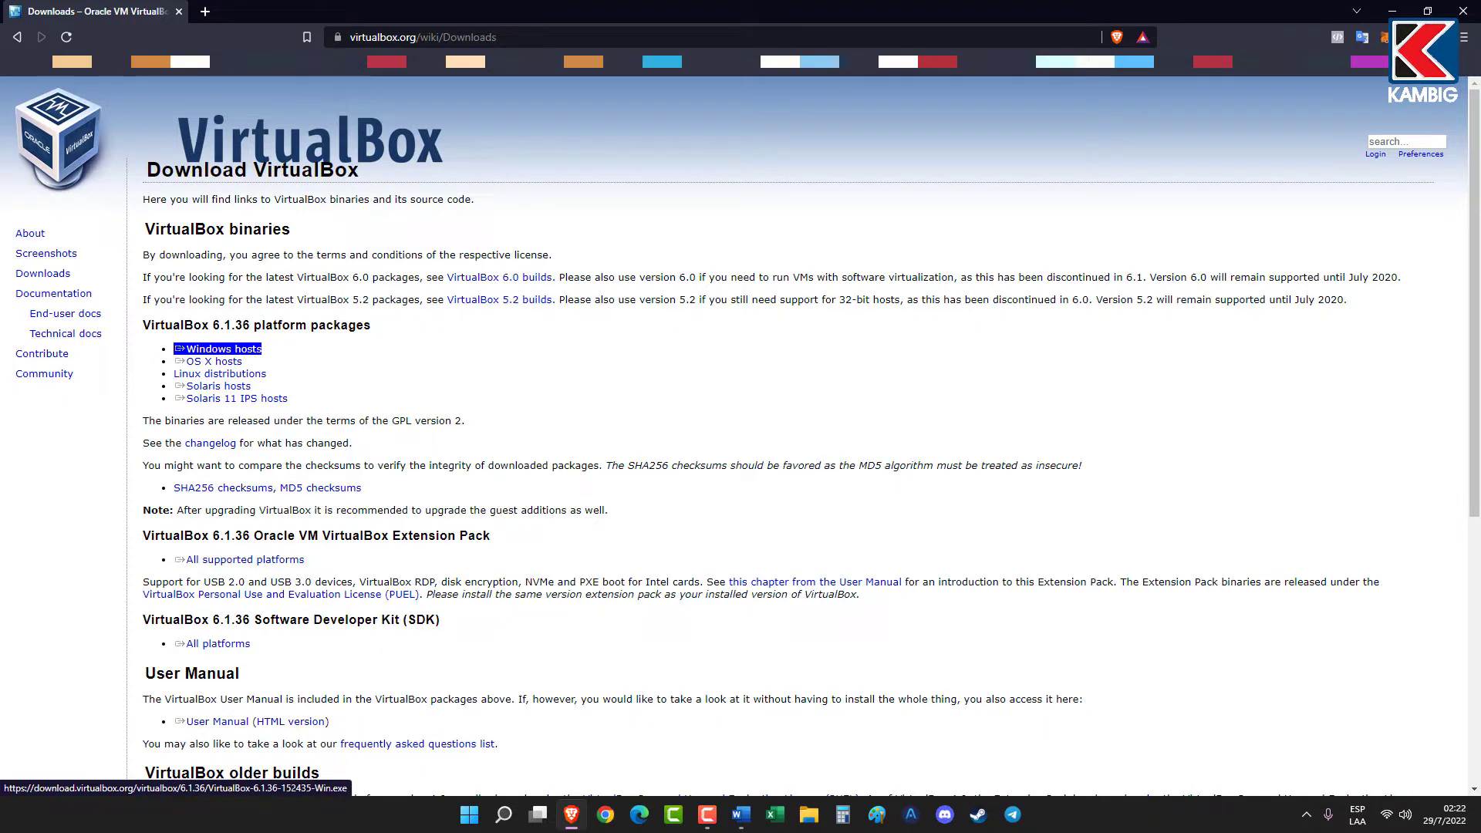
key("Return")
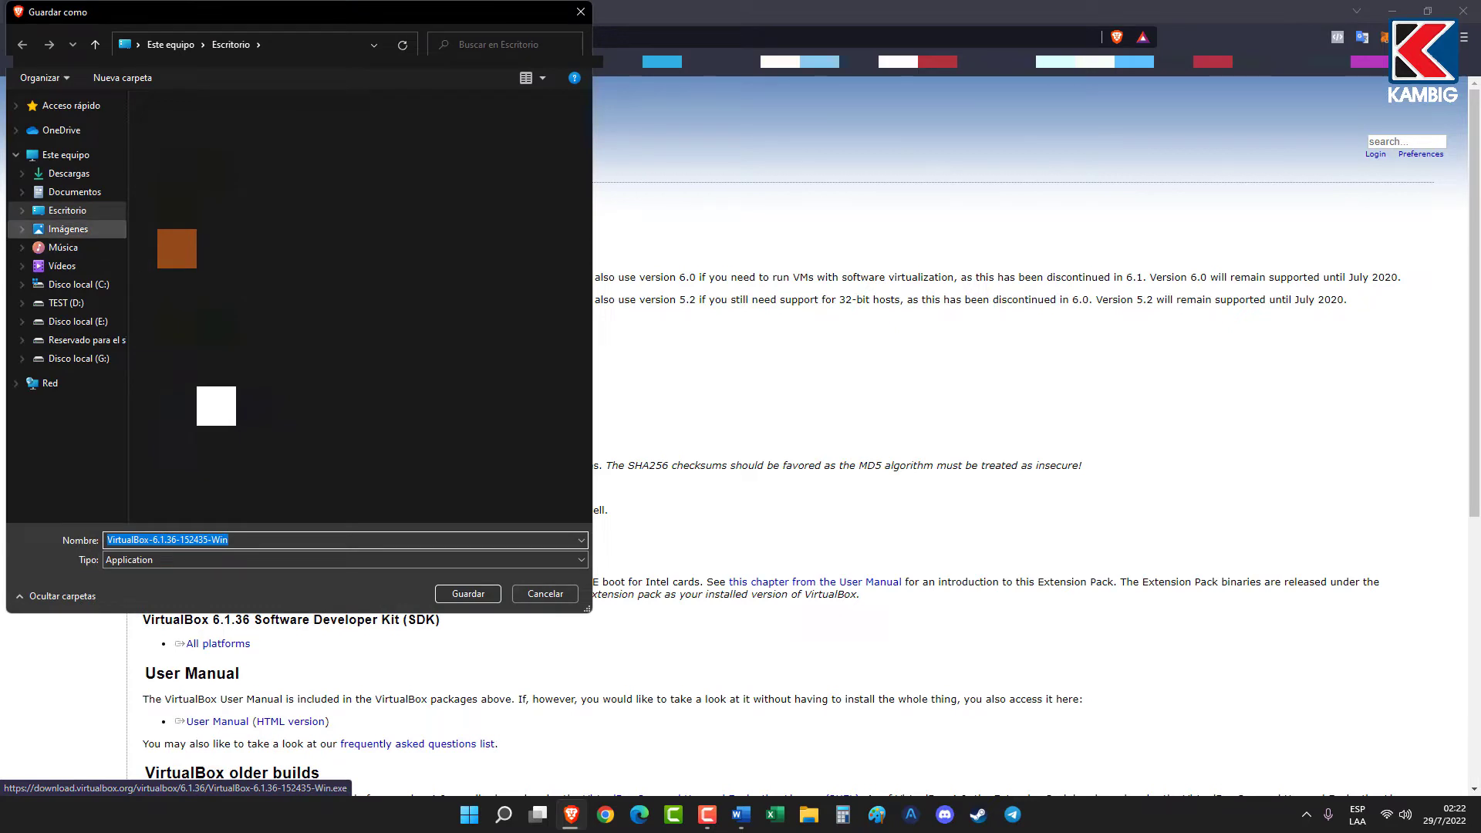
left_click(67, 209)
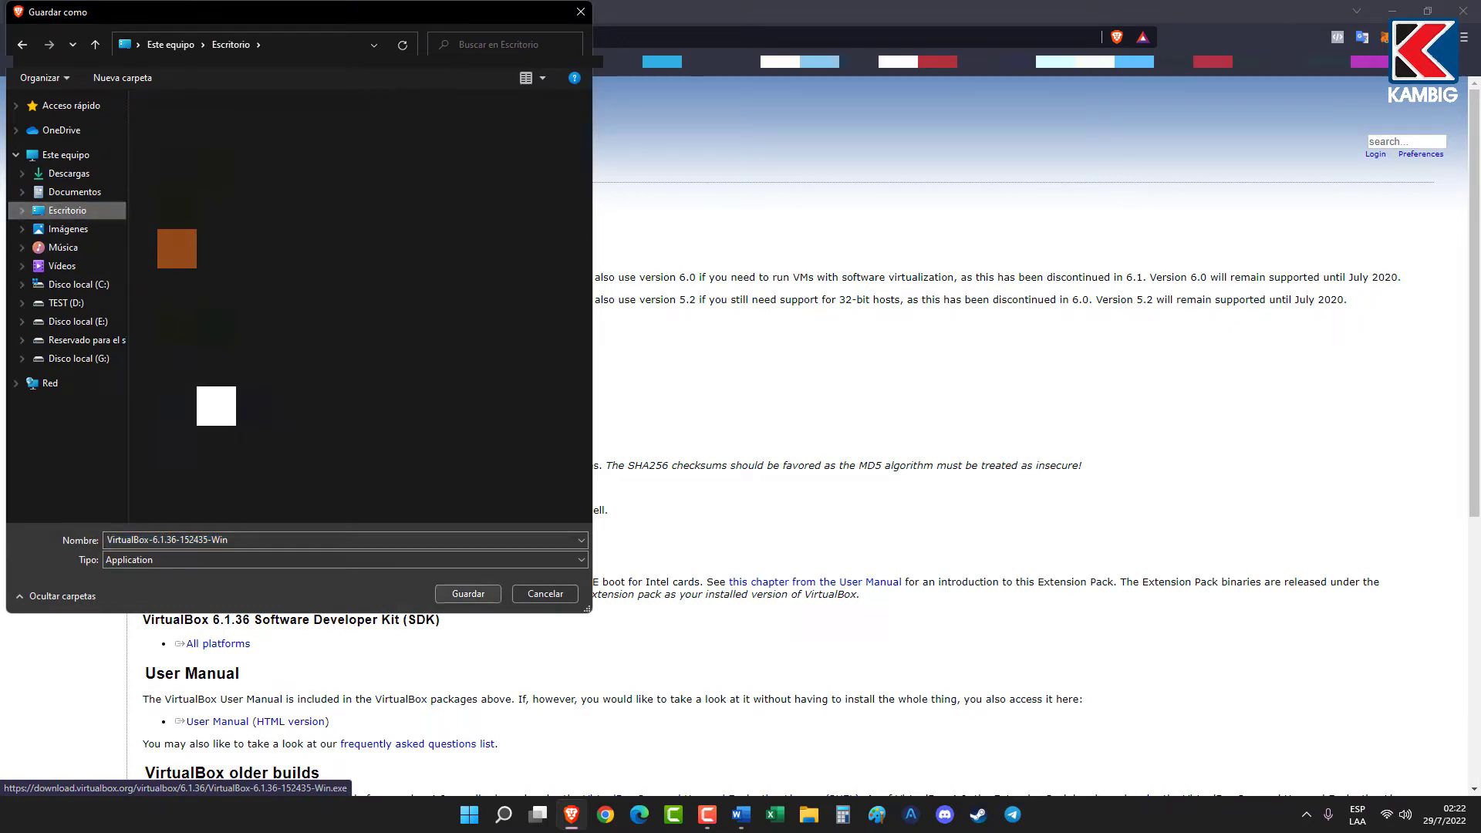
left_click(468, 594)
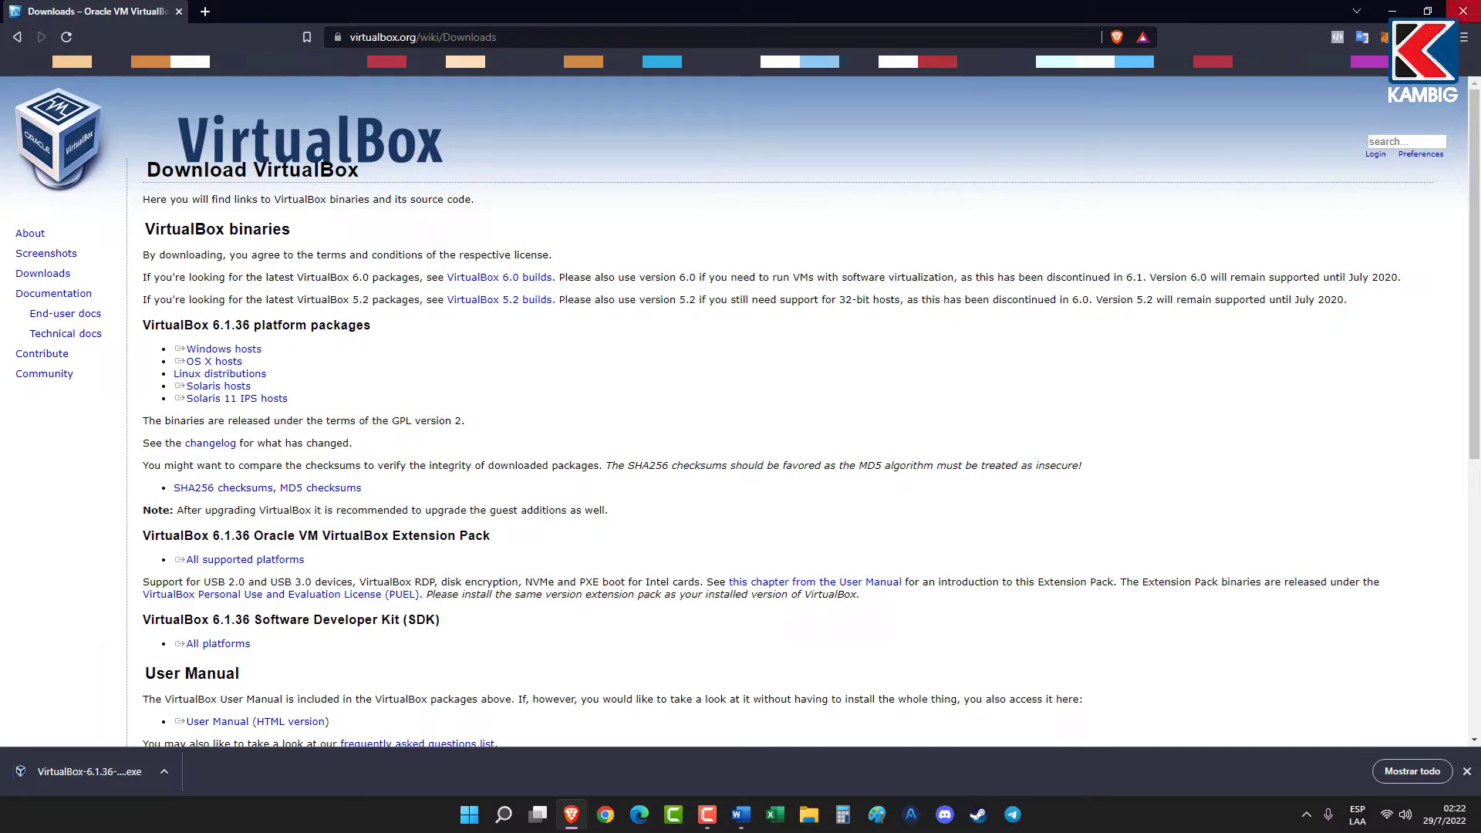
left_click(1463, 11)
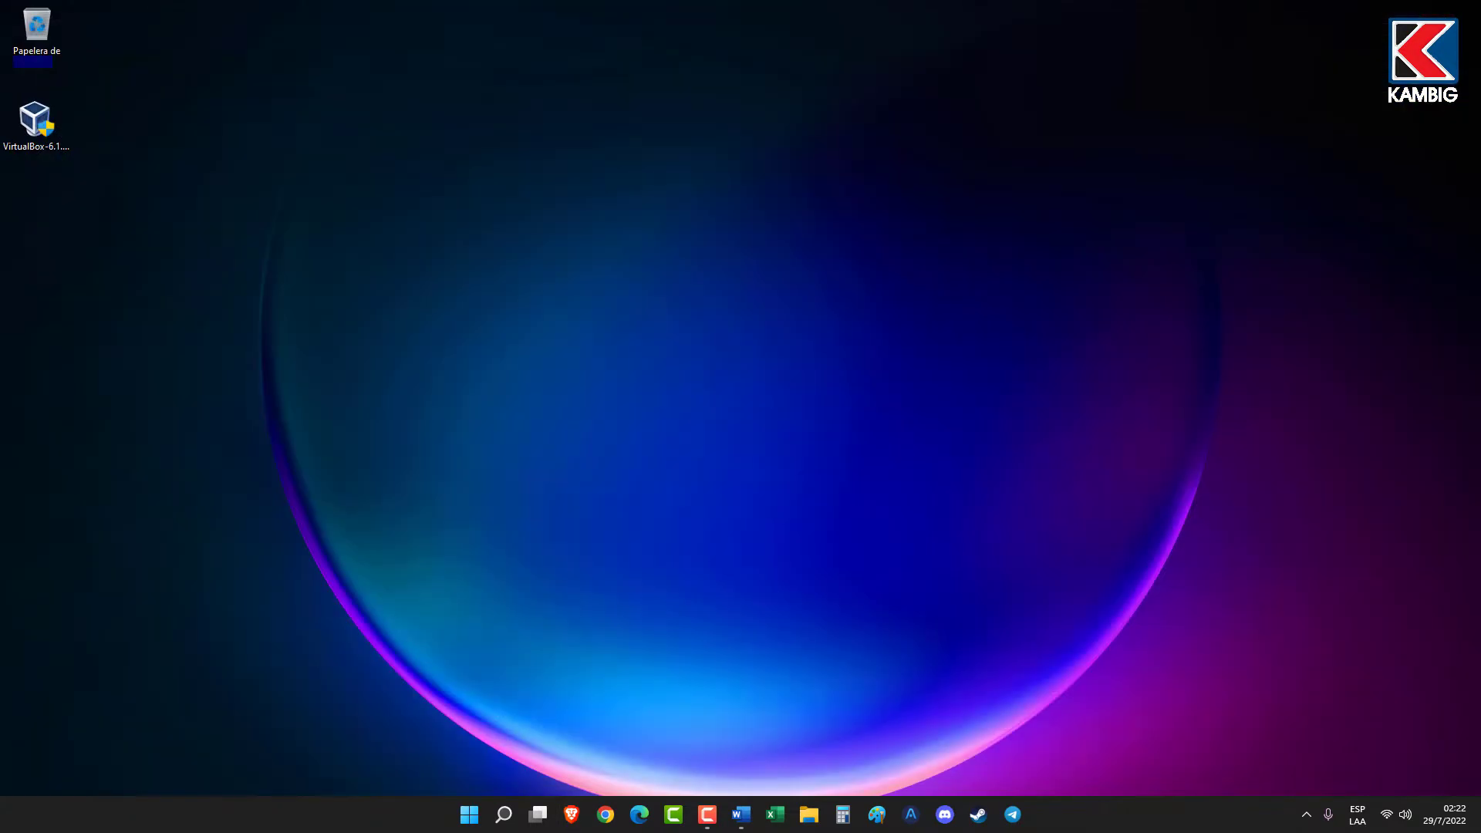
Install VirtualBox 6.1.36 from the downloaded installer with the default options and start it after installation
left_click(36, 124)
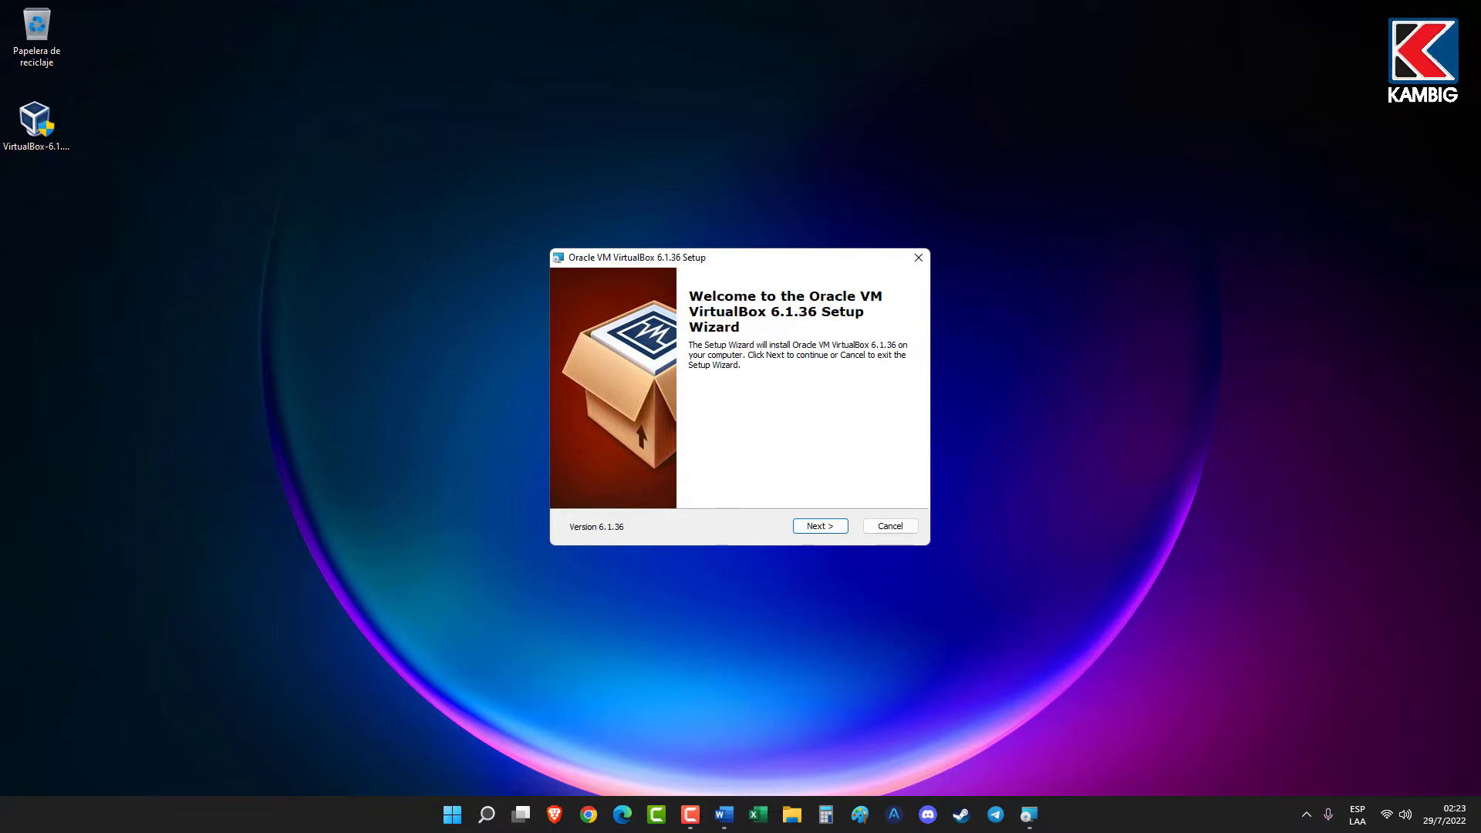
key("Return")
key("Return")
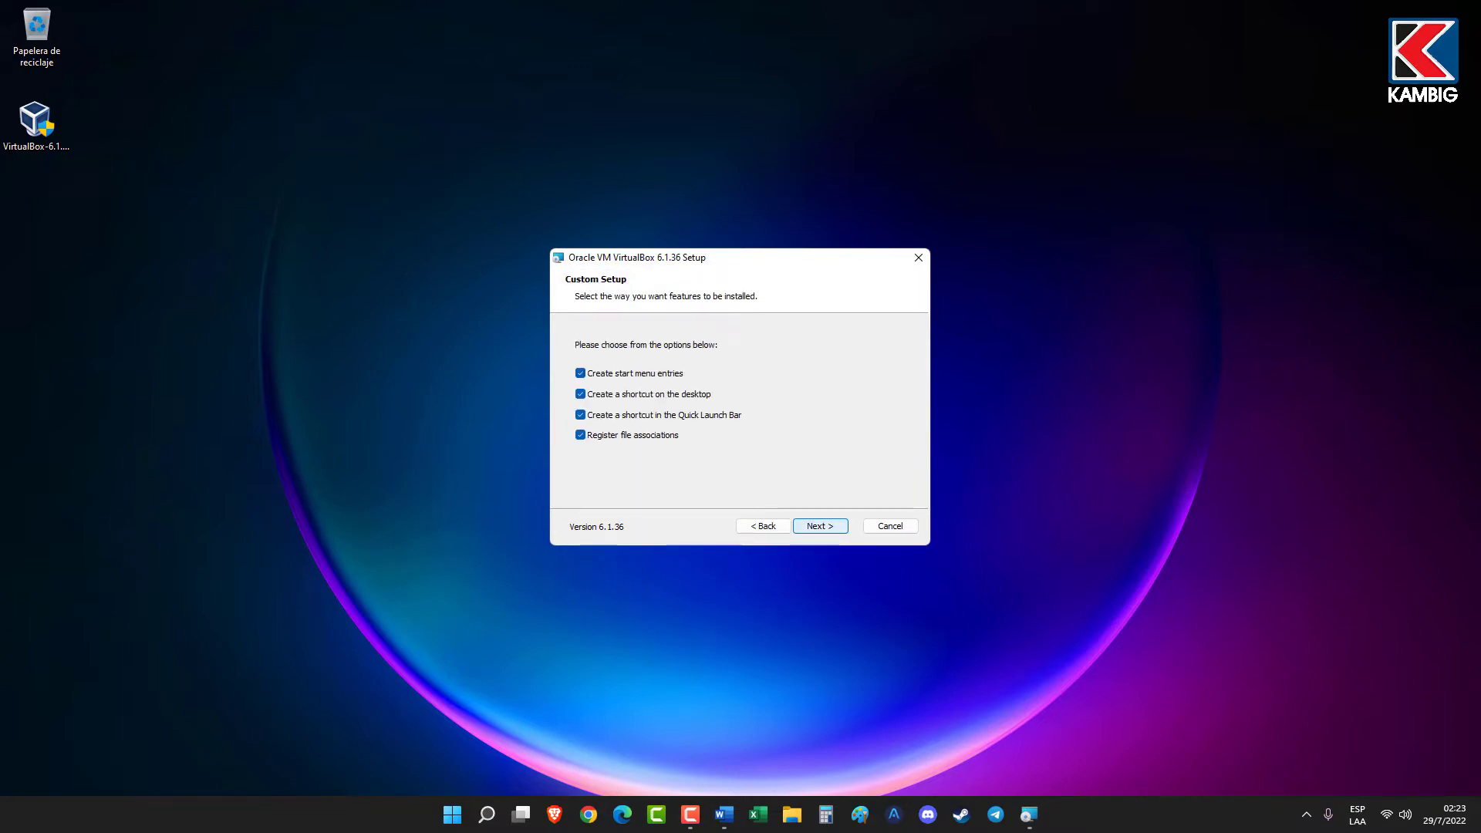
key("Return")
key("Return")
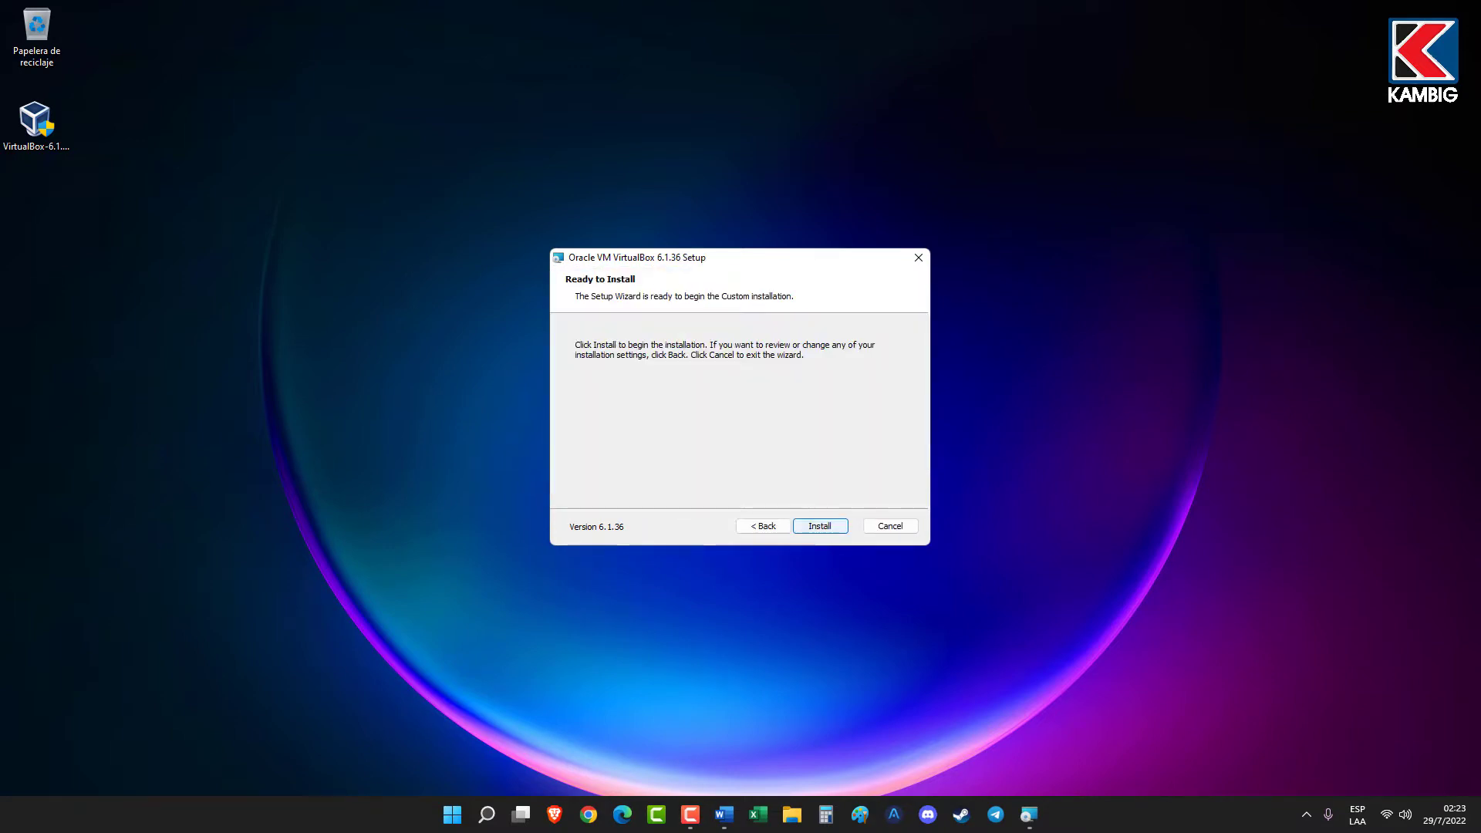
key("Return")
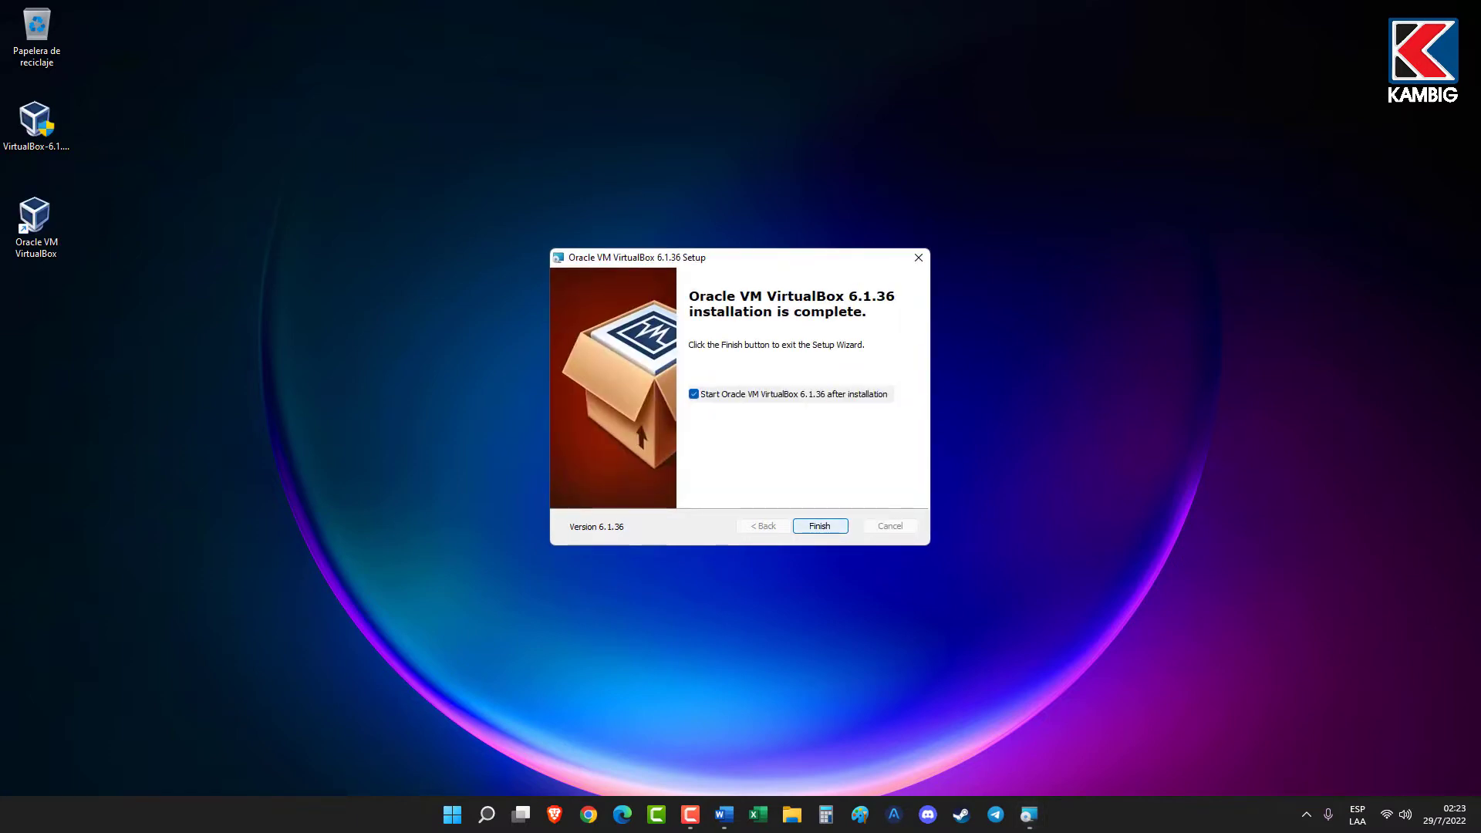
key("Return")
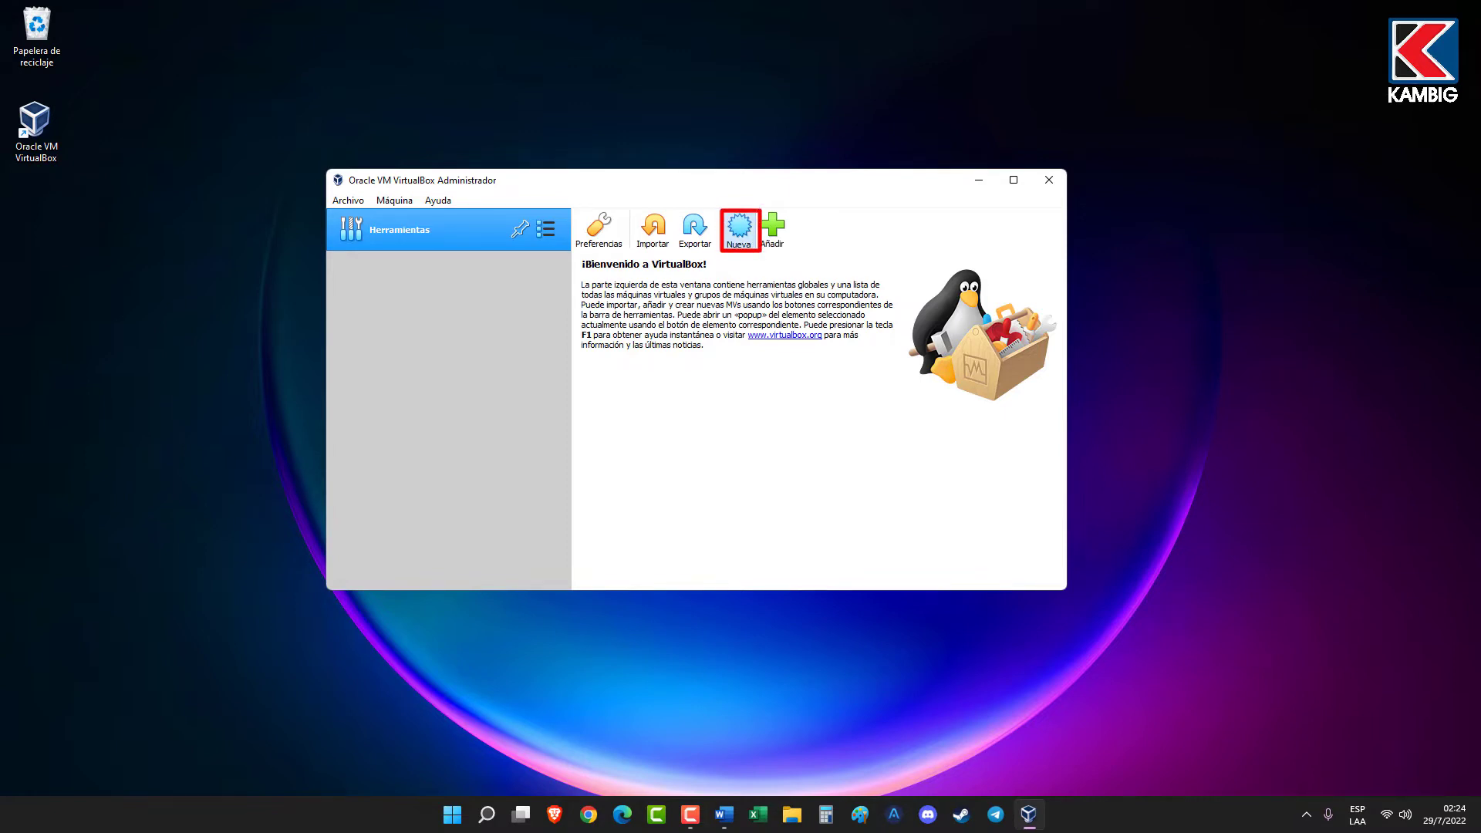
Begin a new virtual machine named WINDOWS 10, type Microsoft Windows, version Windows 10 (64-bit), with 8192 MB of memory
key("ctrl+n")
type("WIN")
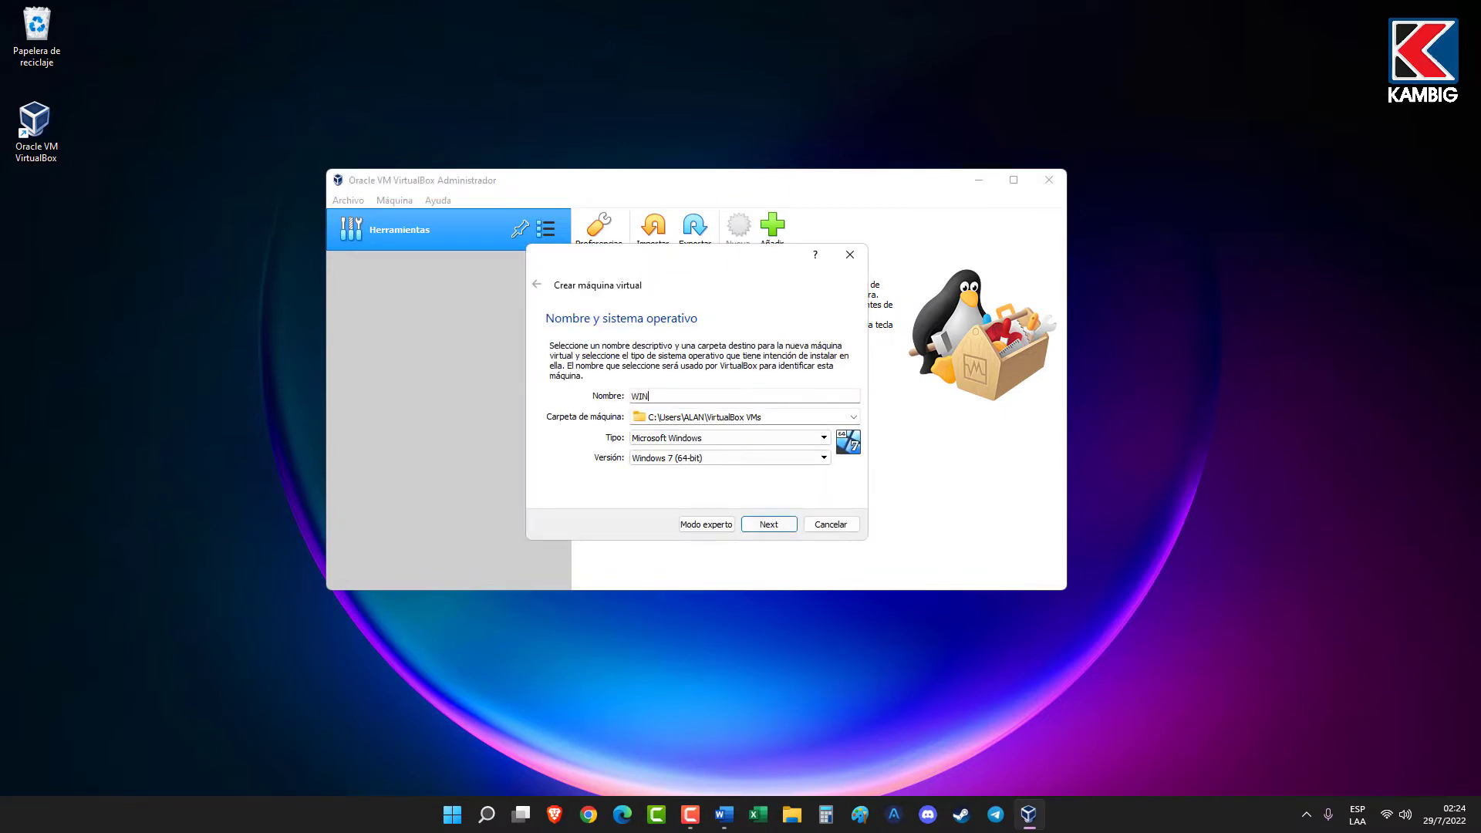
type("DOWS 10")
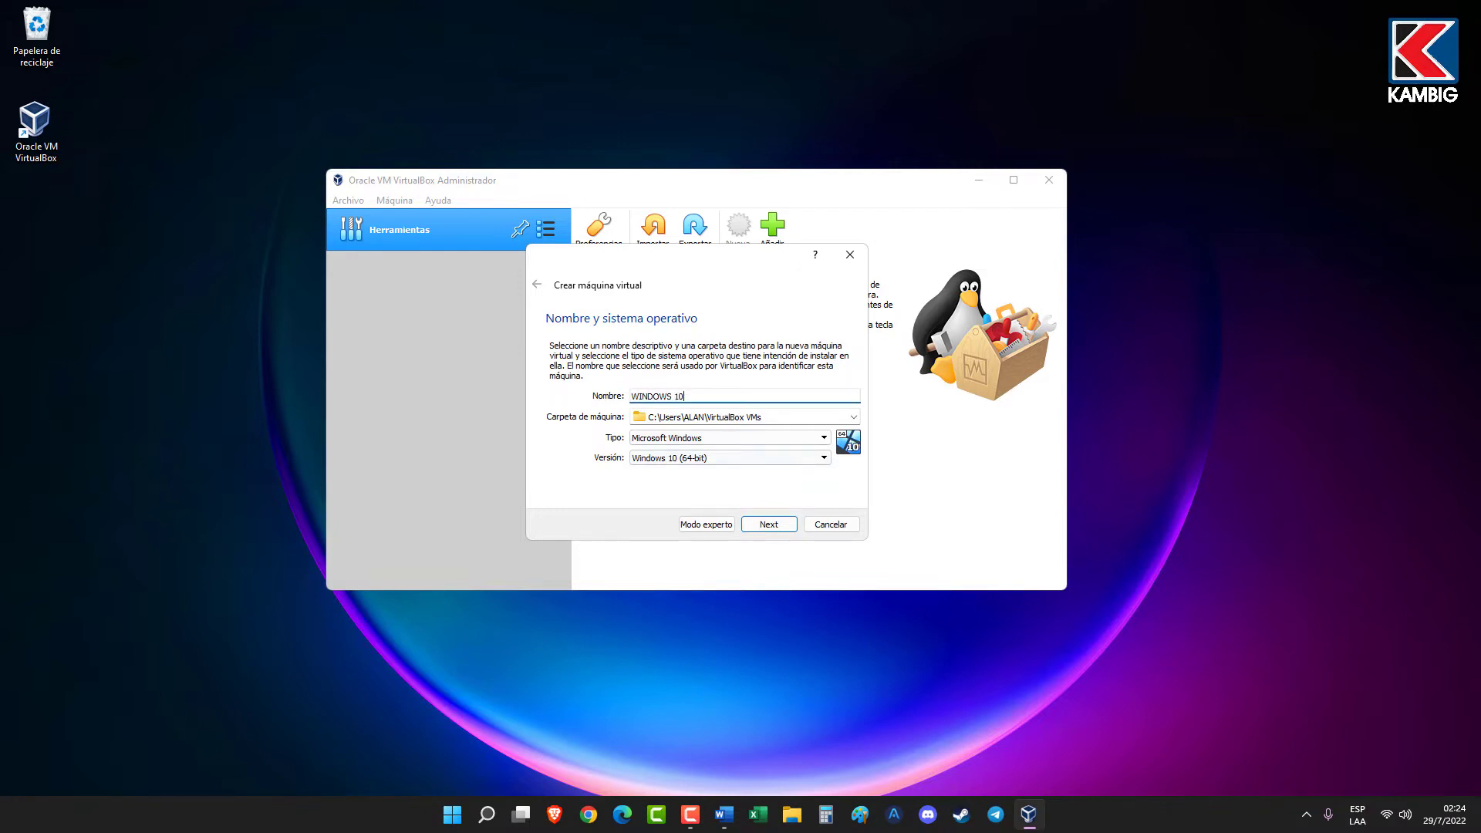
key("Return")
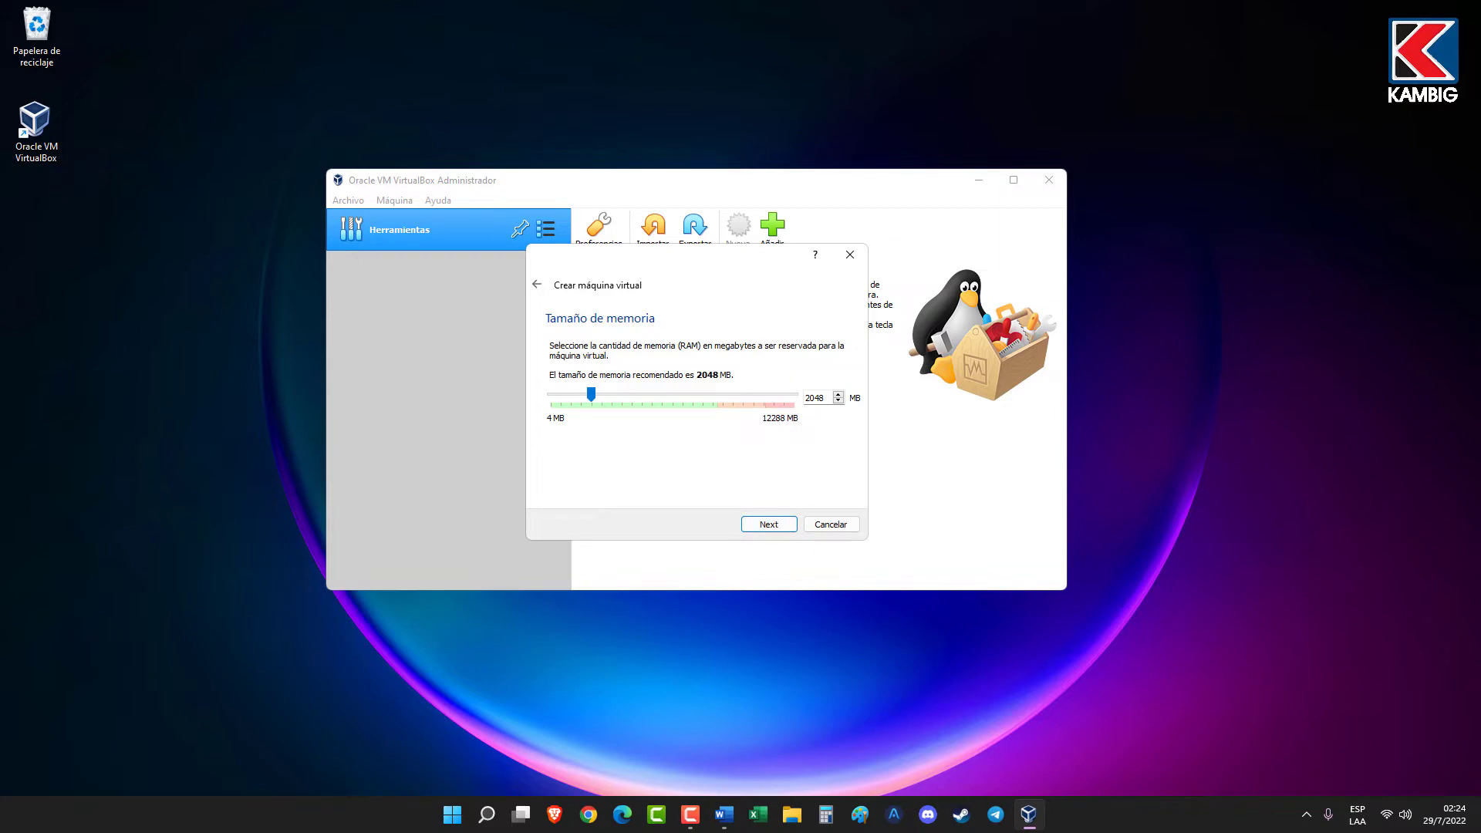
left_click_drag(591, 394, 713, 394)
key("Return")
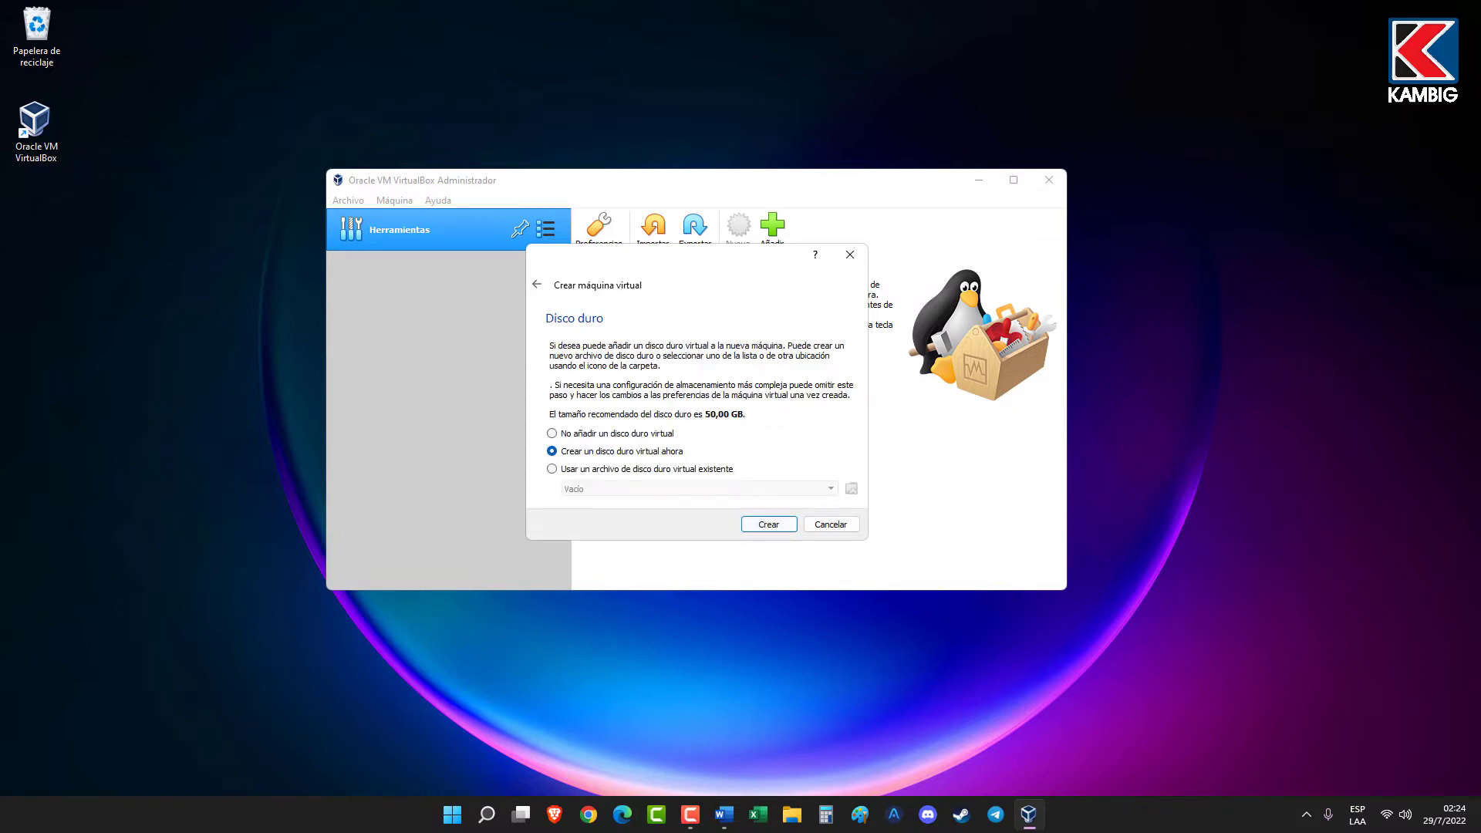
Create a dynamically allocated VDI virtual hard disk of 30,09 GB for the new machine
key("Return")
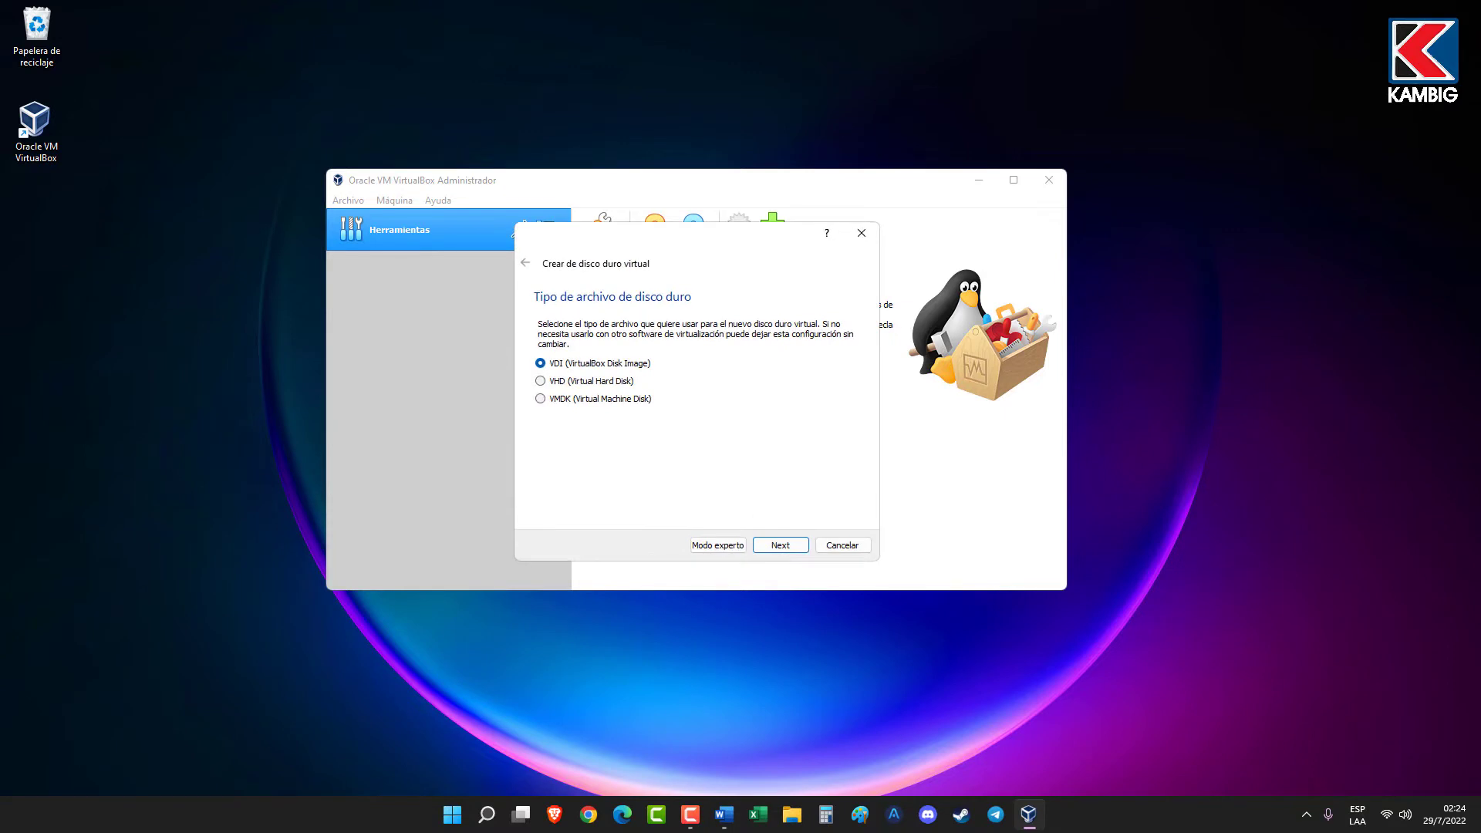
key("Return")
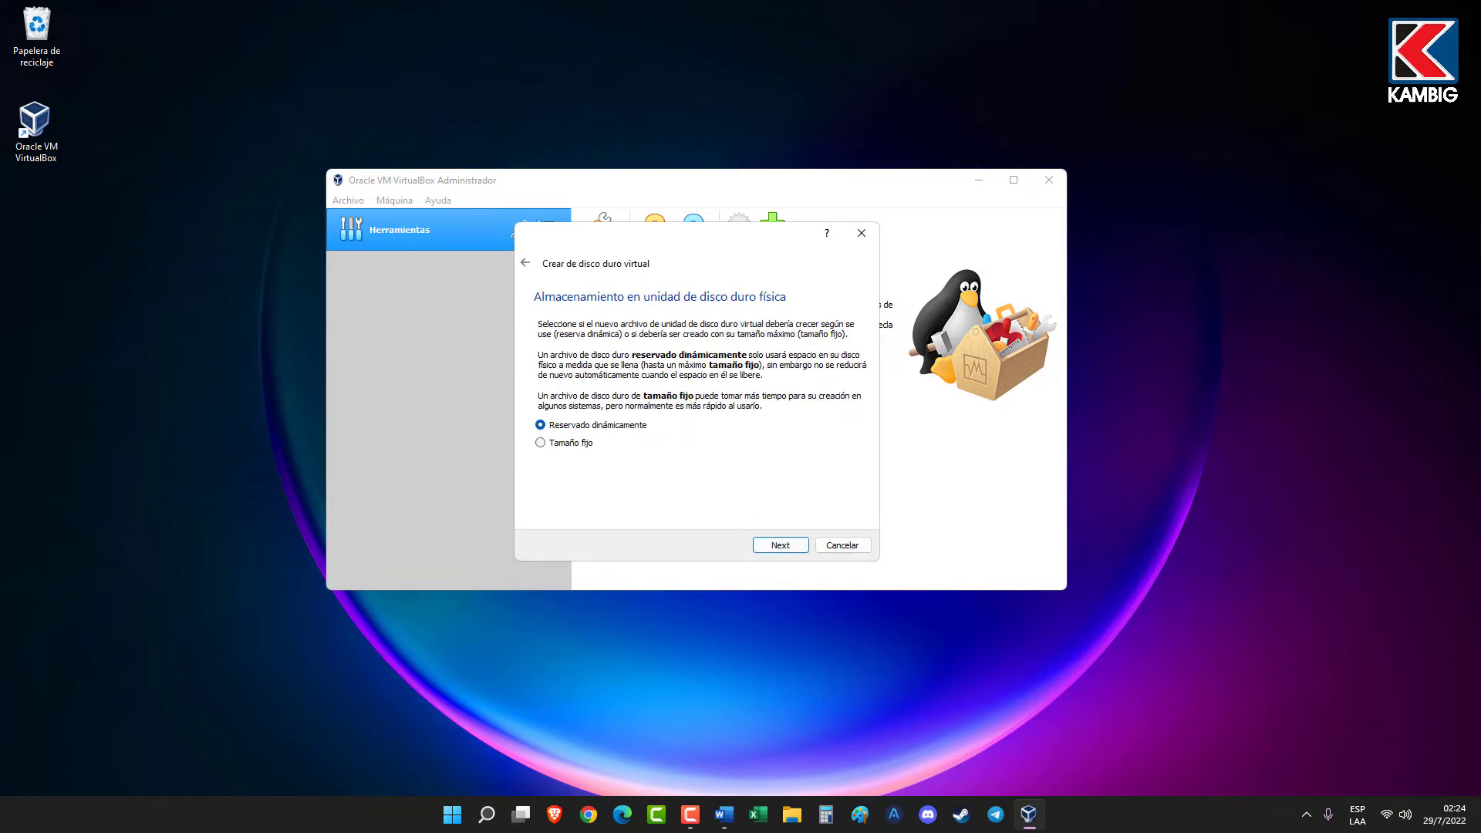
key("Return")
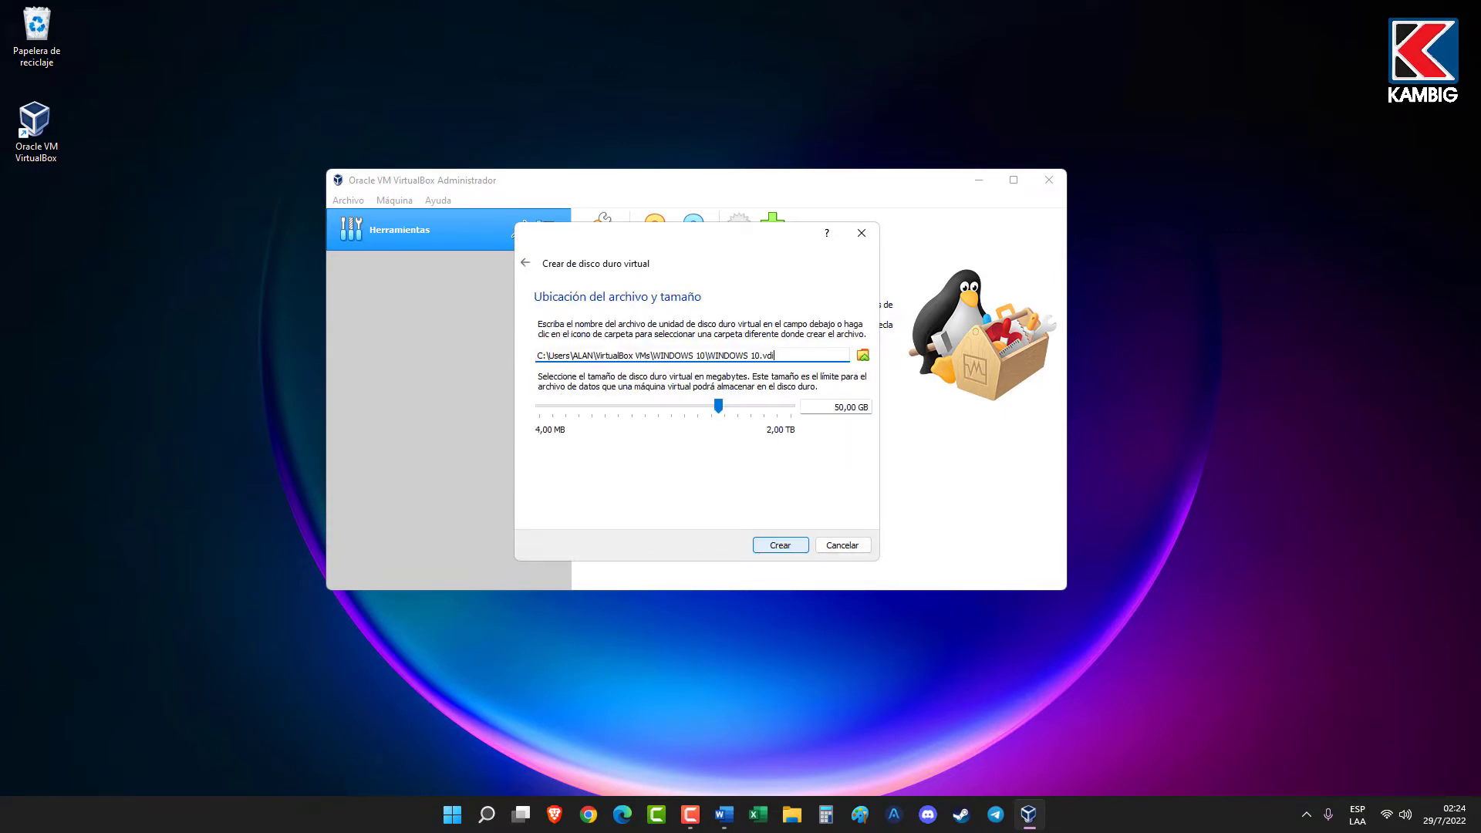
mouse_move(718, 405)
left_mouse_down()
mouse_move(684, 406)
mouse_move(726, 405)
mouse_move(709, 406)
left_mouse_up()
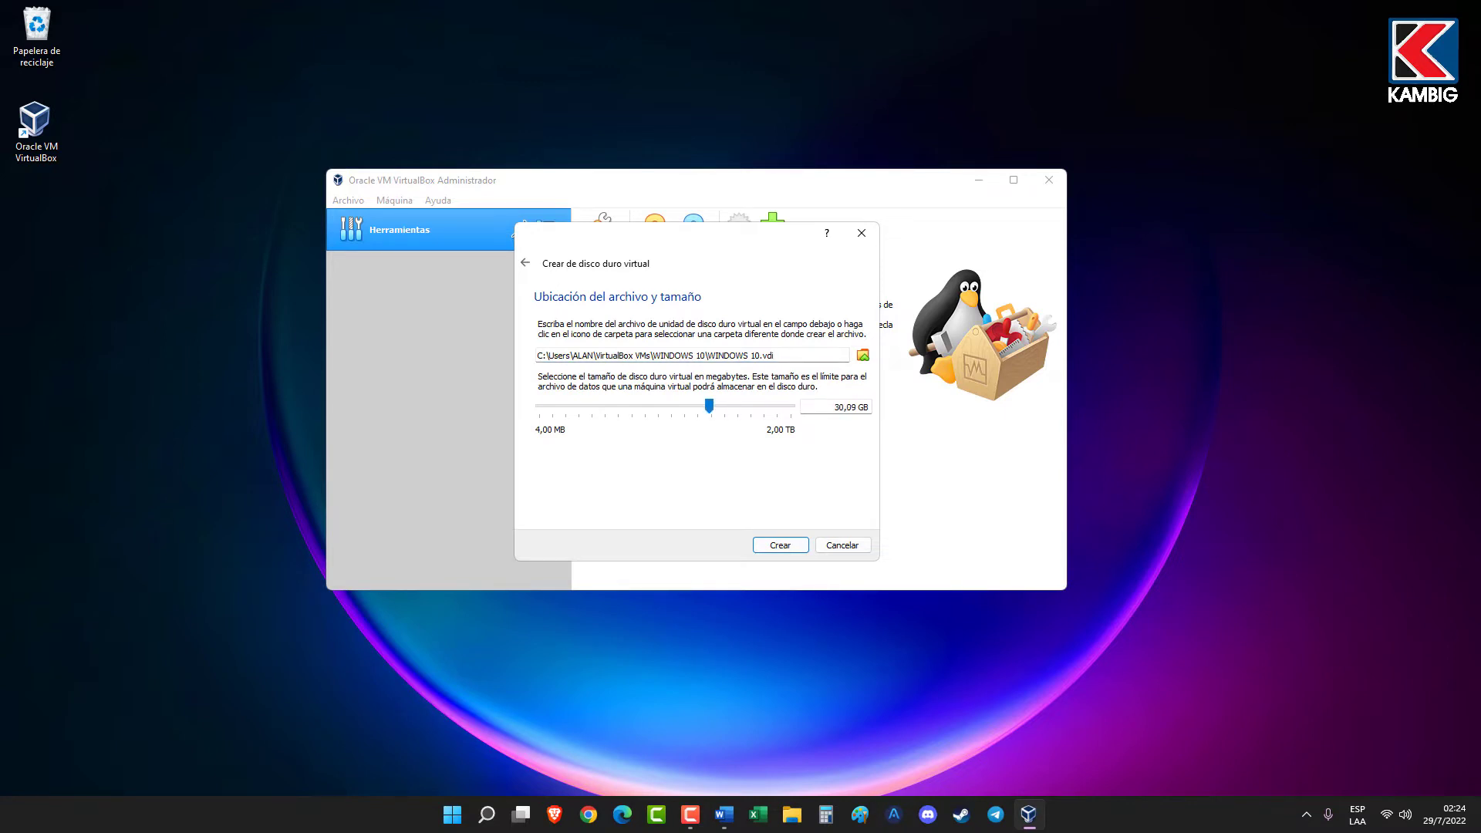
left_click(780, 545)
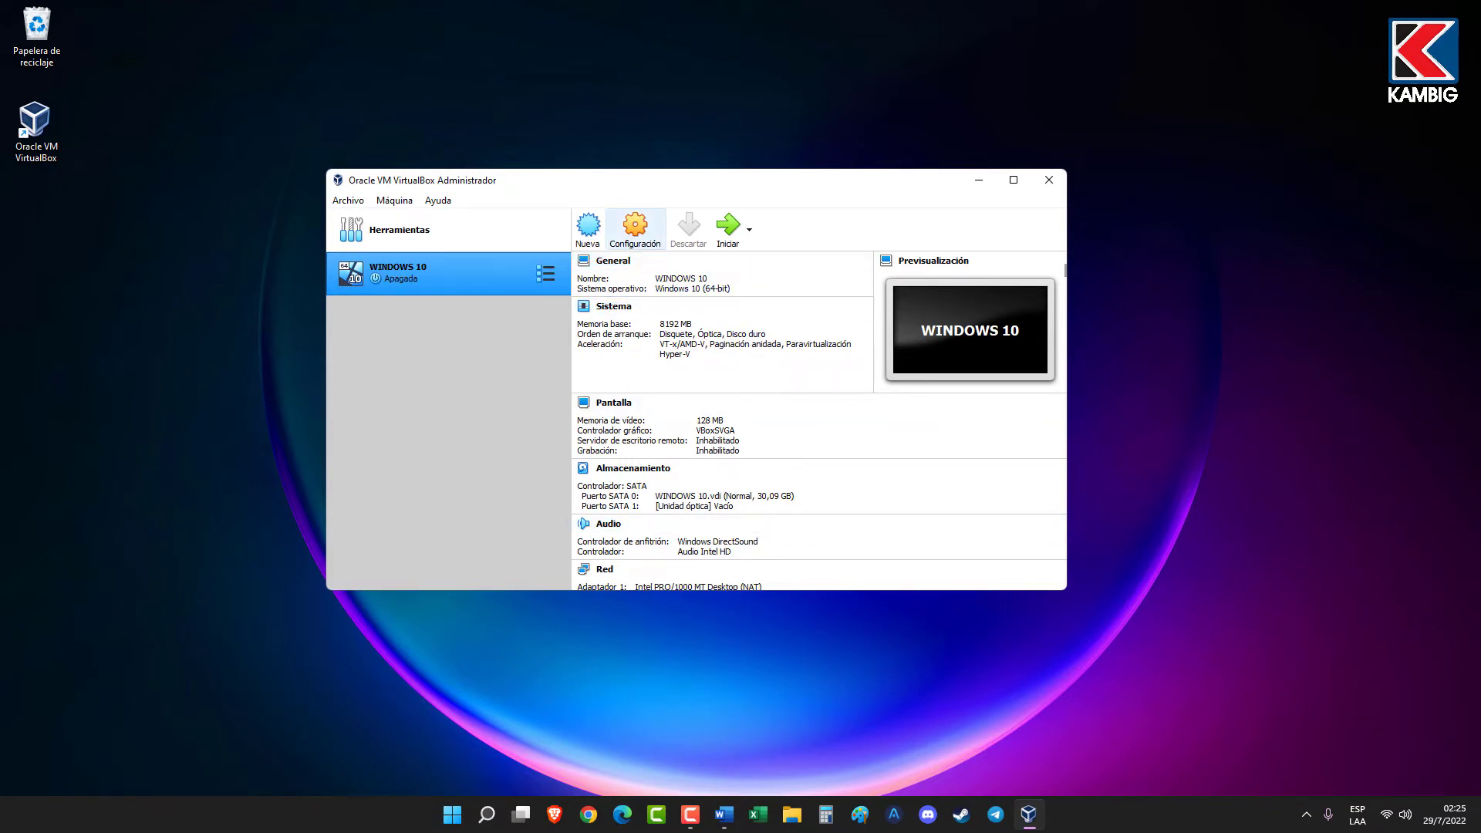
Set the WINDOWS 10 machine to 2 processors and enable 3D acceleration in its configuration
left_click(634, 226)
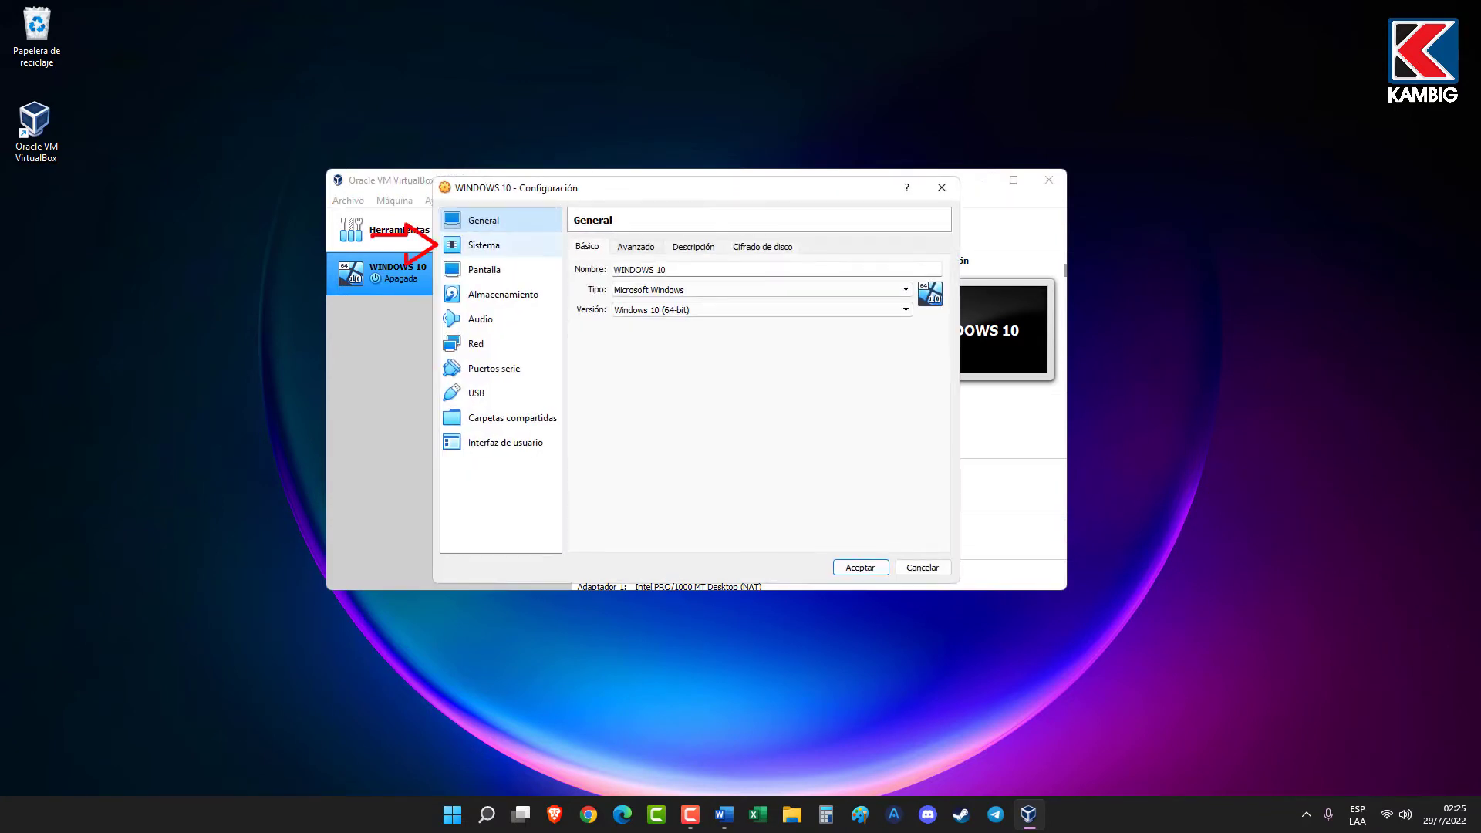
left_click(484, 245)
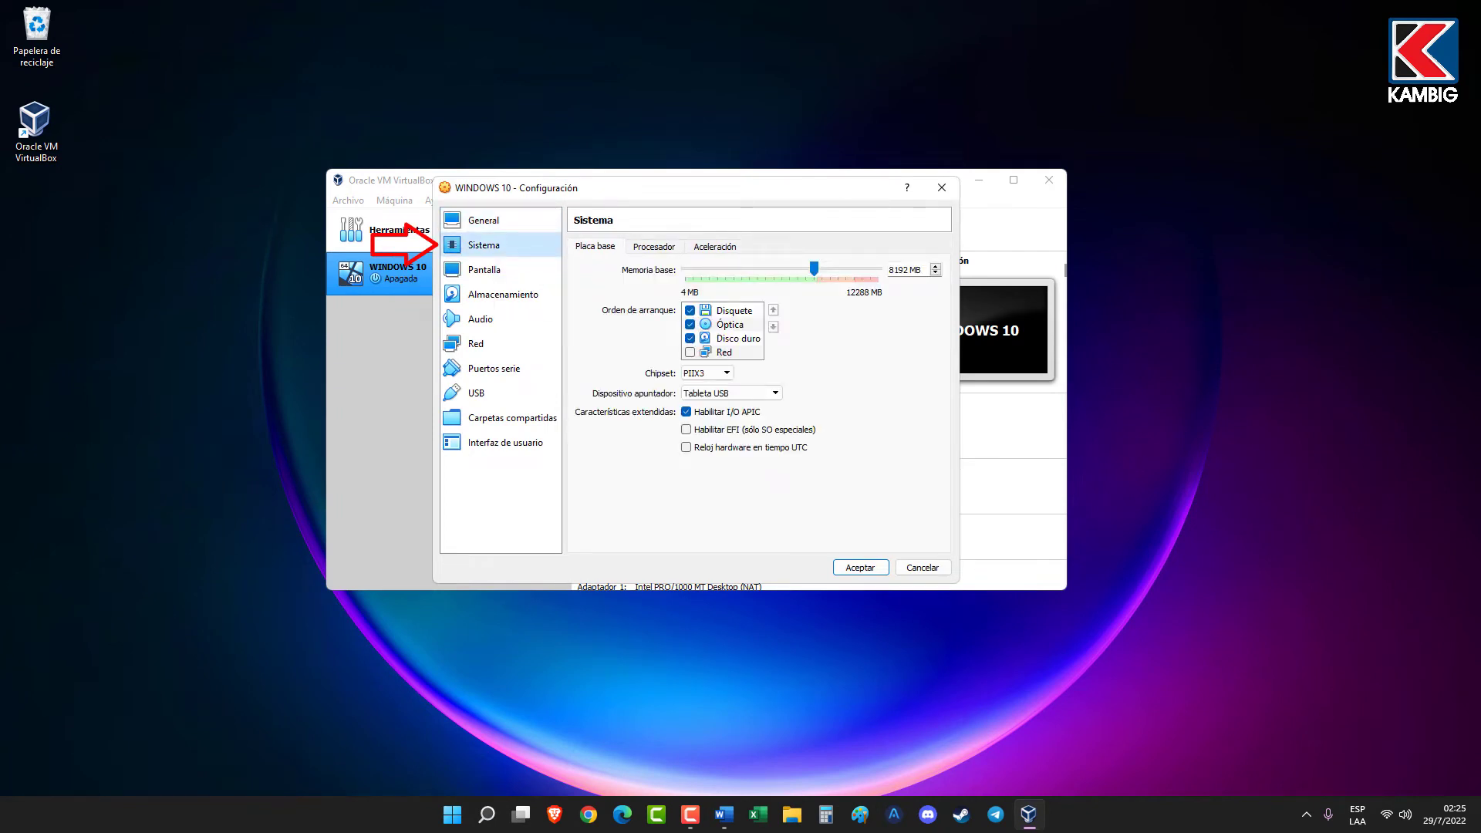
left_click(654, 246)
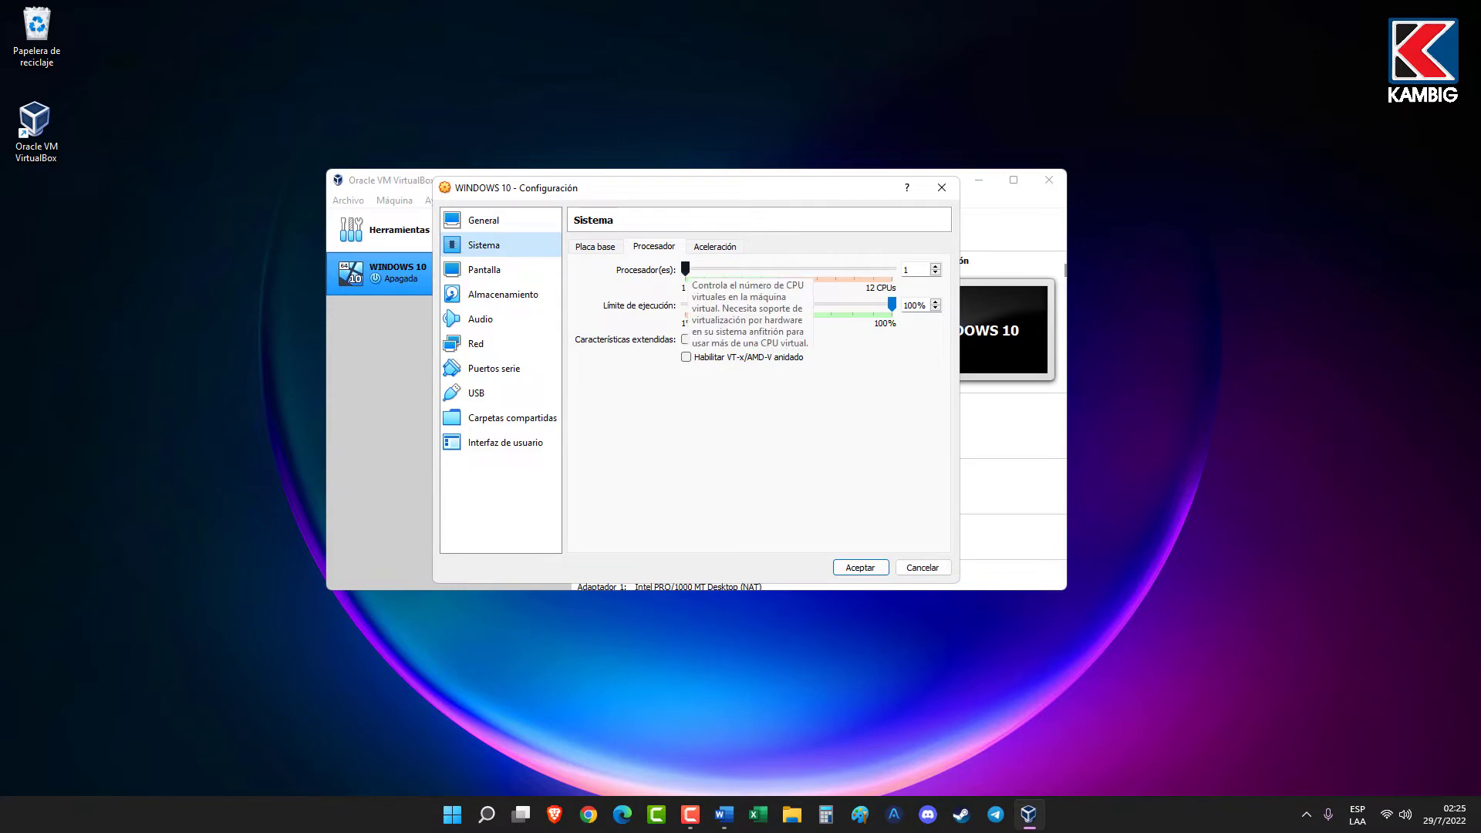
left_click_drag(684, 269, 703, 269)
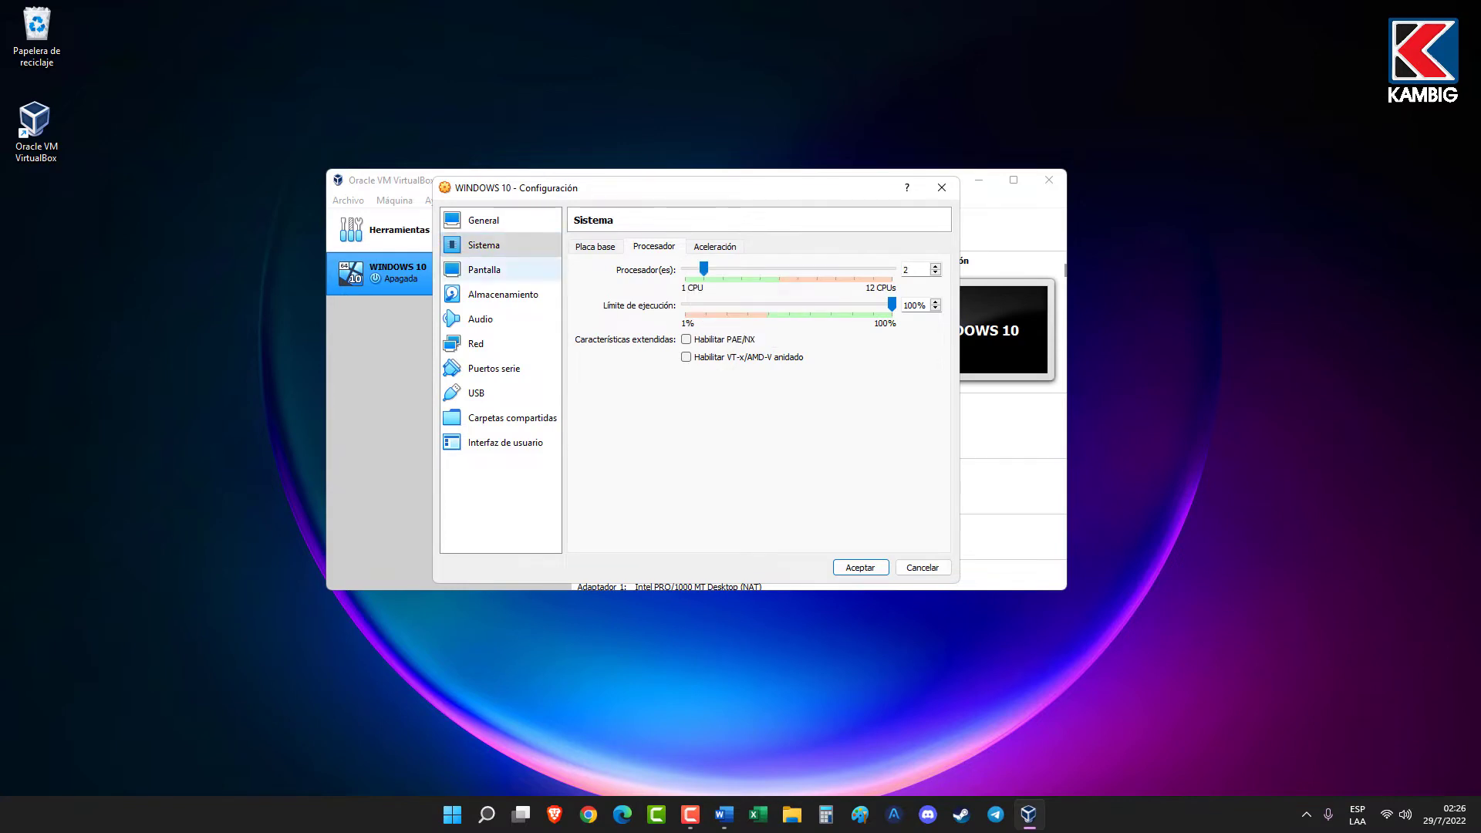
left_click(484, 269)
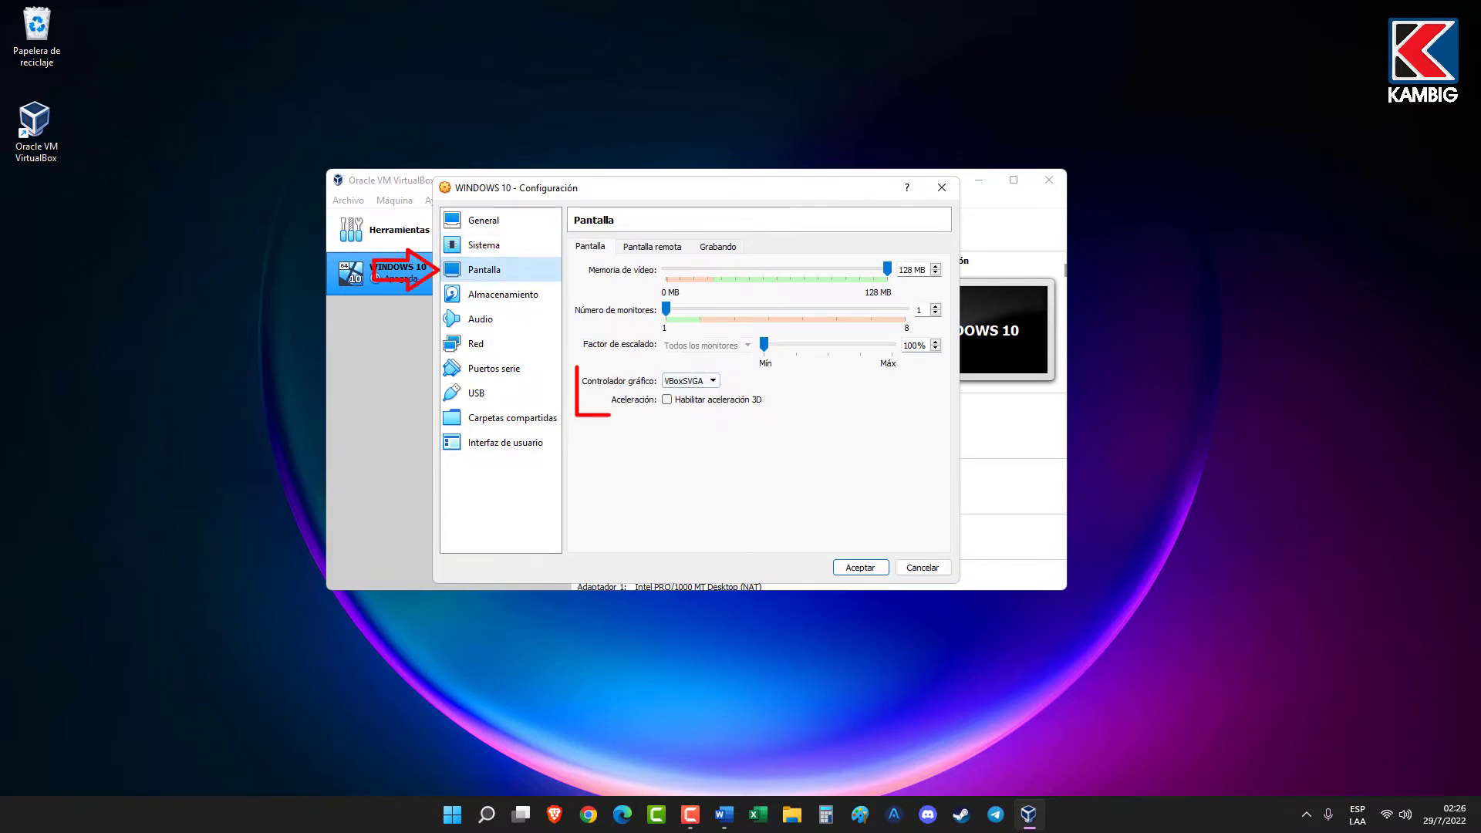
left_click(666, 400)
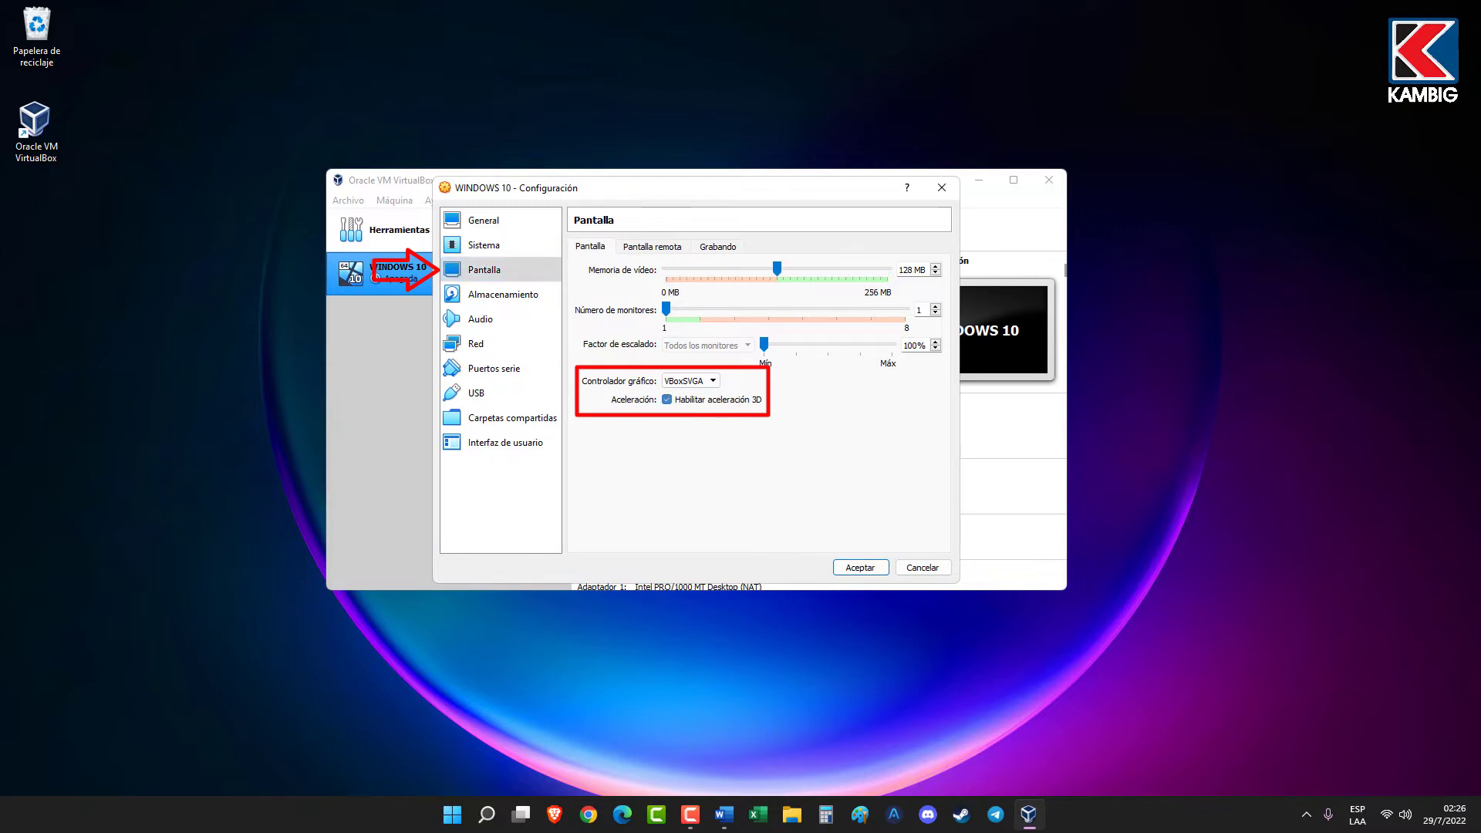
Load the Win10_21H2_Spanish(Mexico)_x64 disk image into the machine's empty optical drive and accept the configuration
left_click(506, 294)
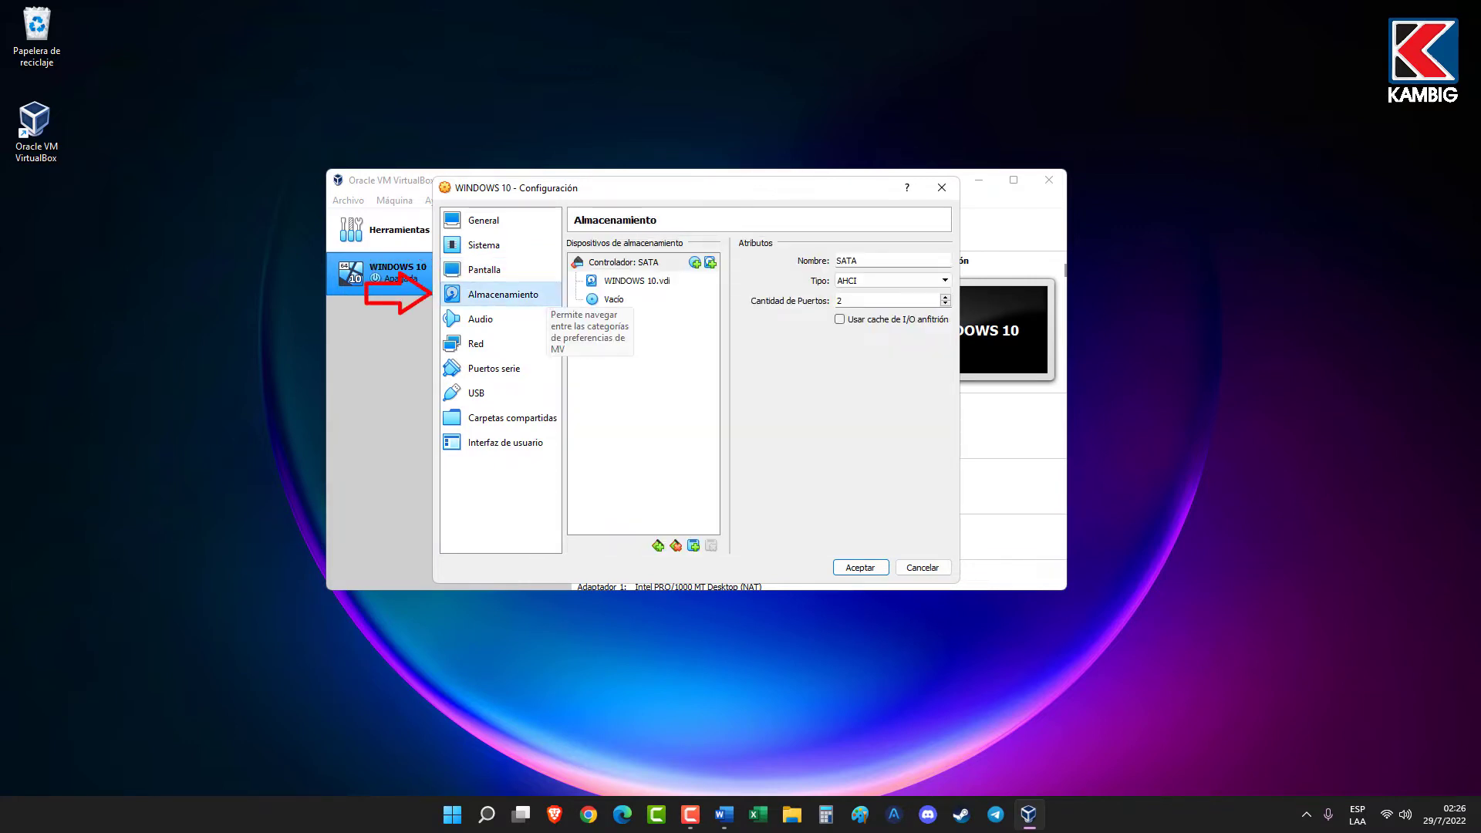
left_click(614, 299)
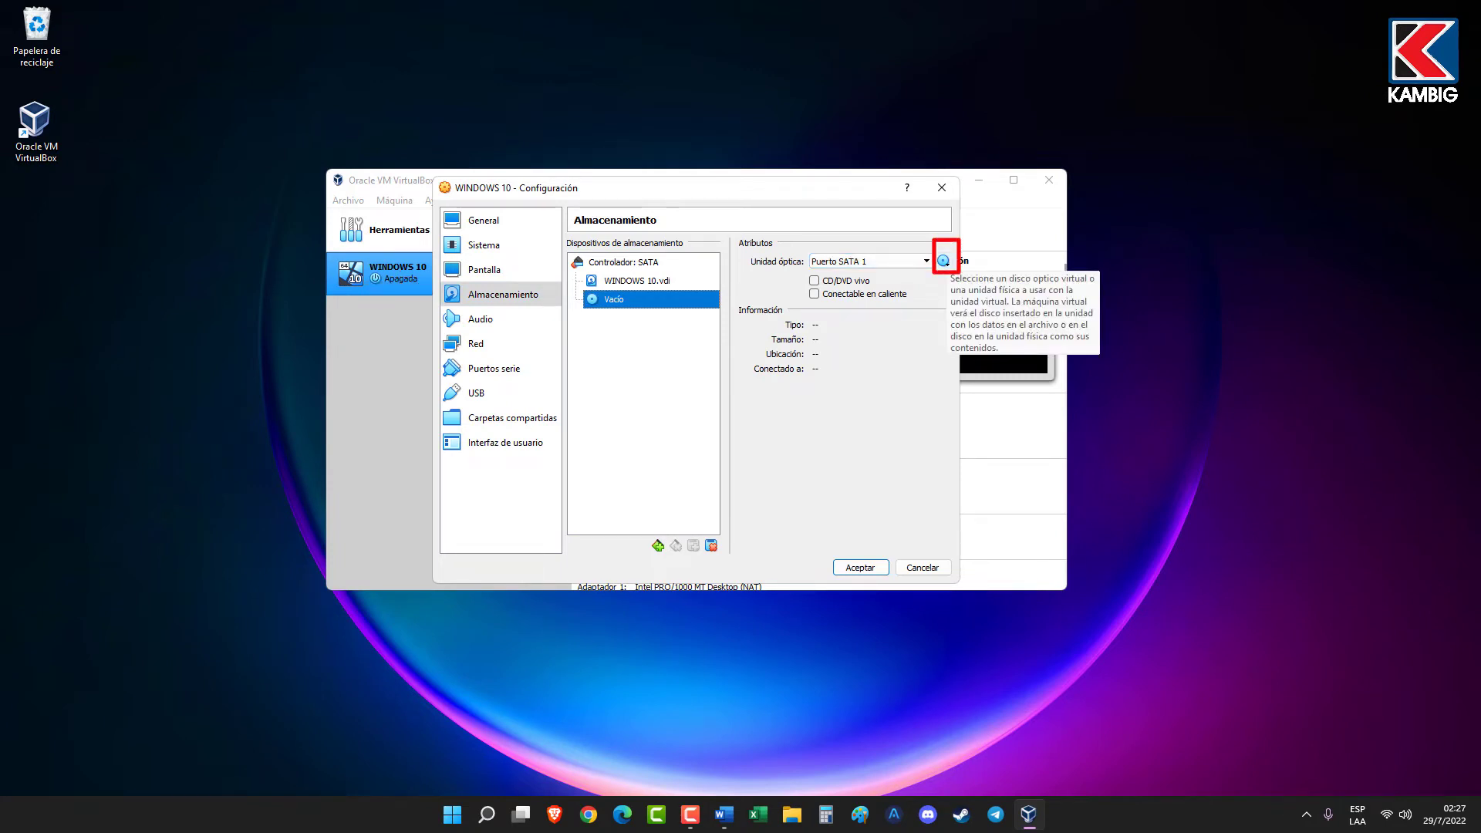
left_click(943, 261)
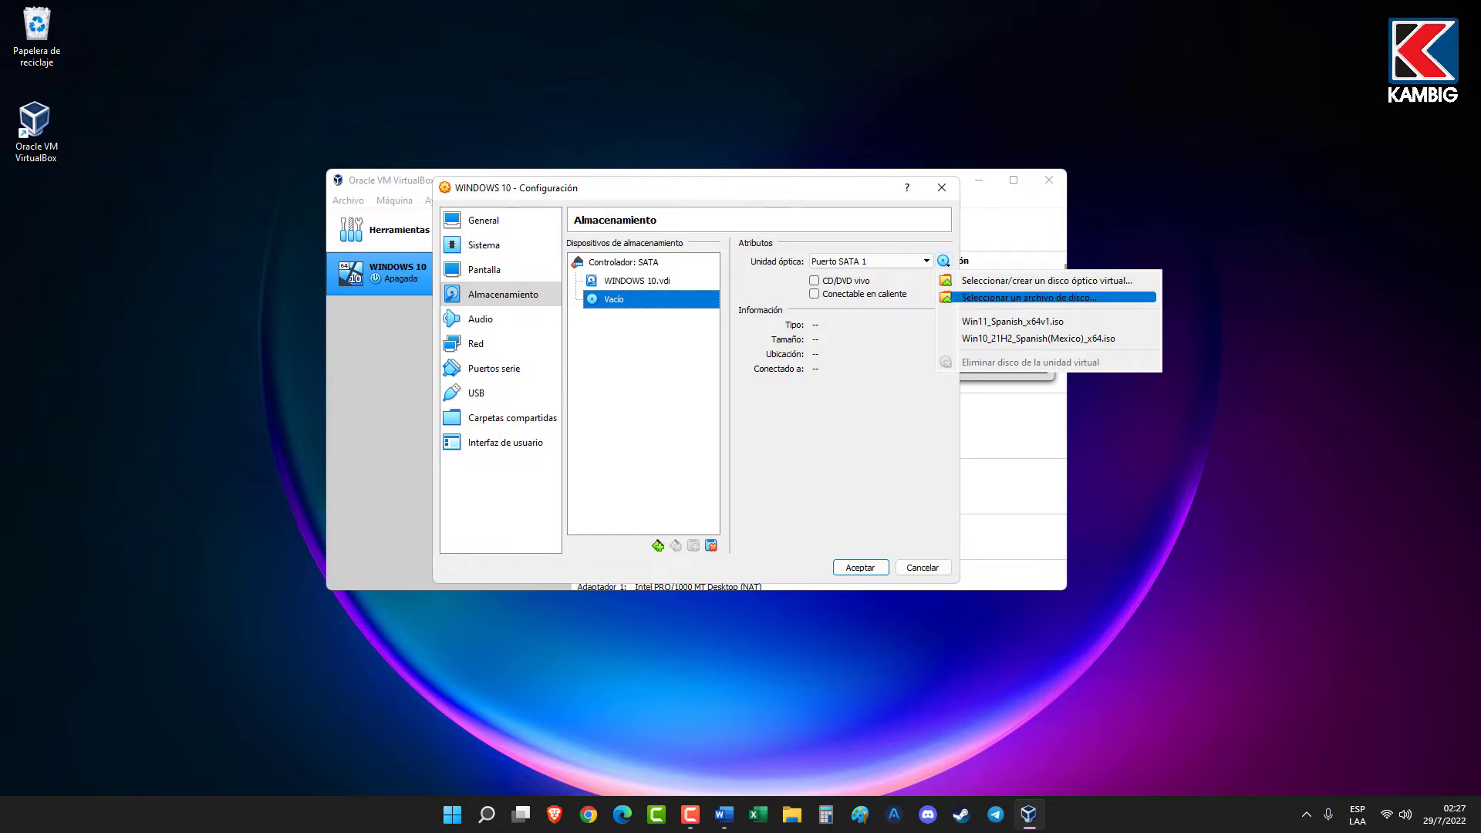
left_click(1028, 298)
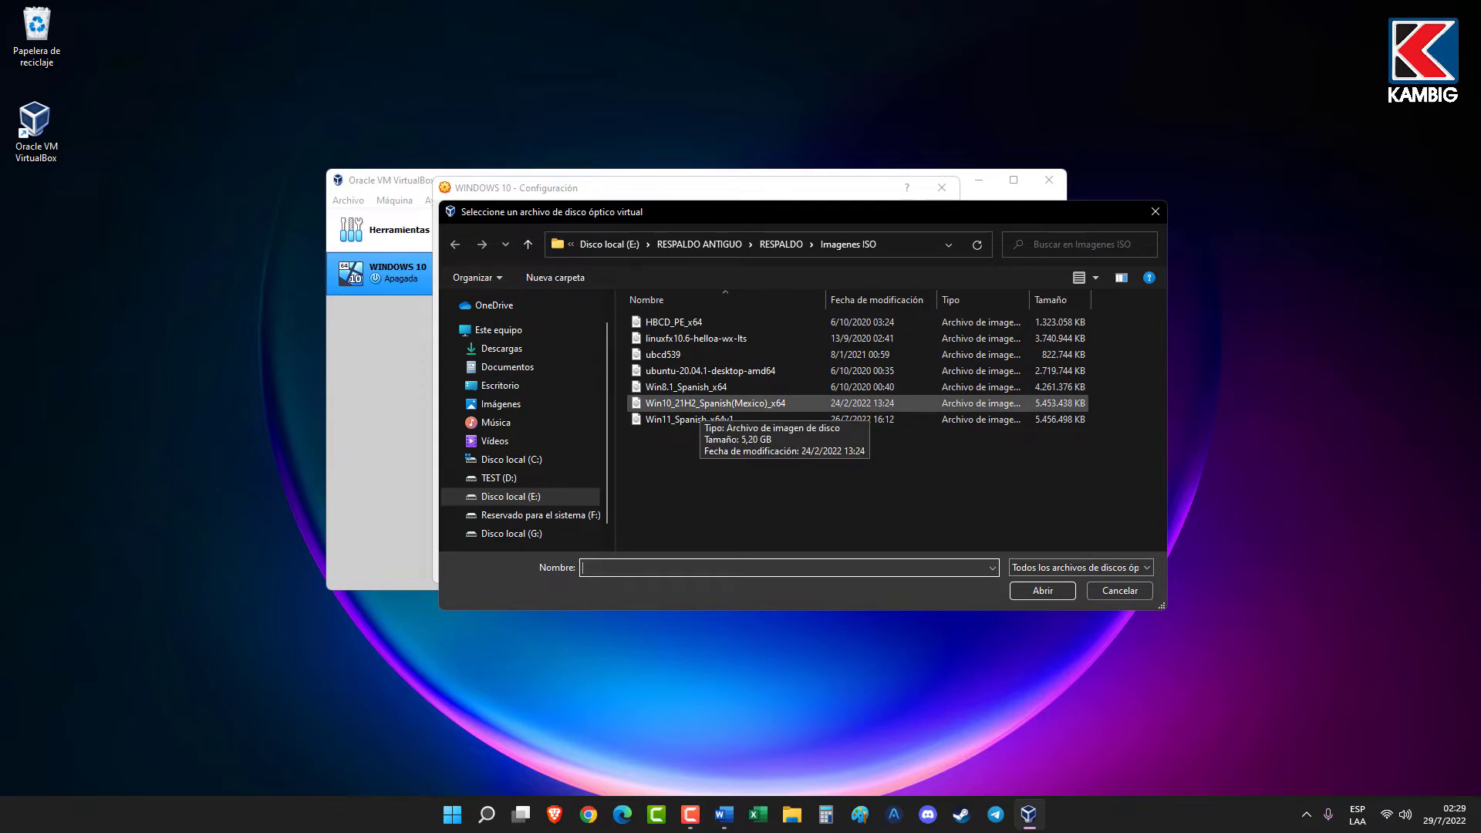
left_click(701, 404)
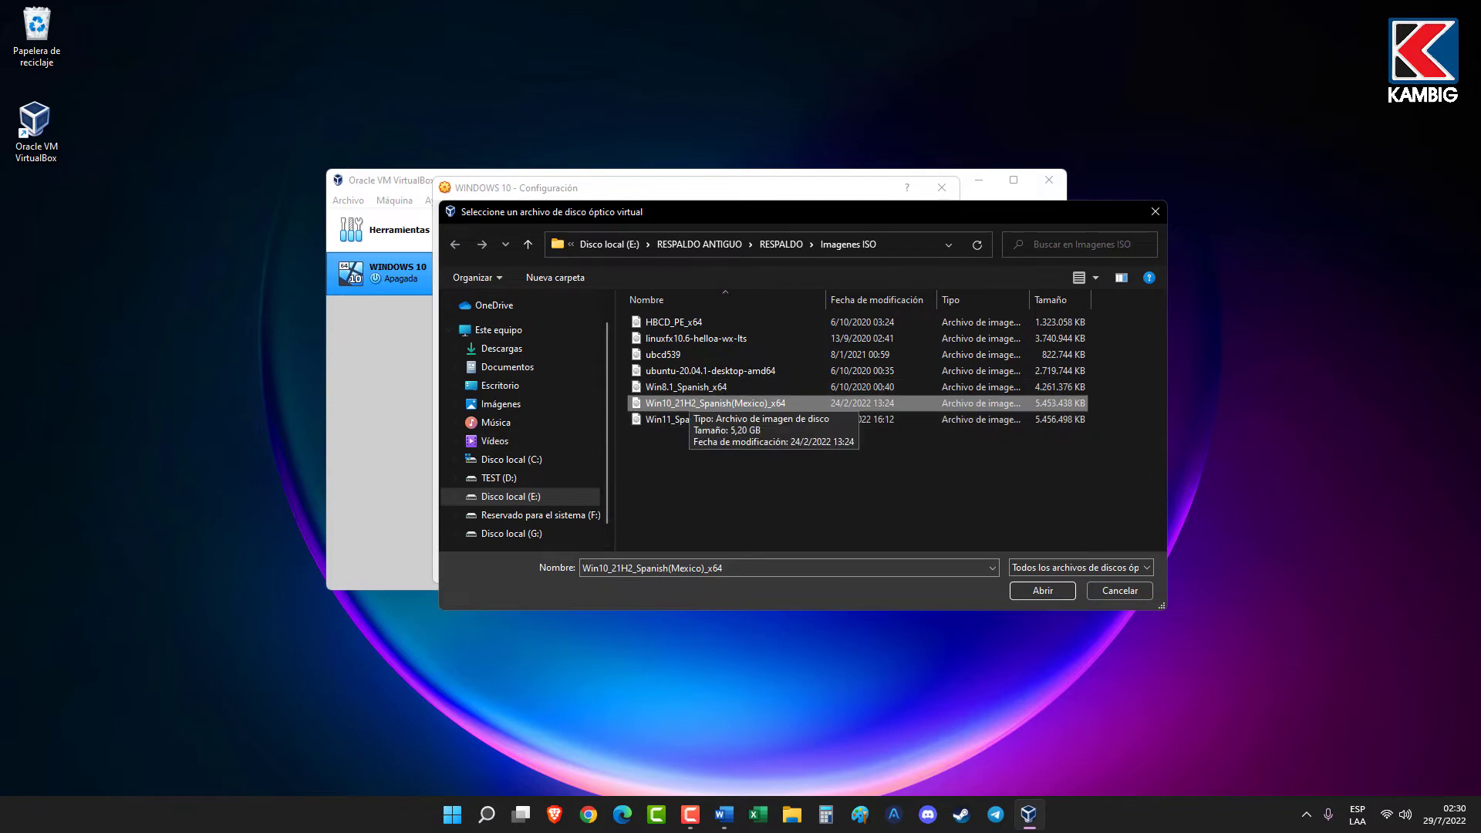
left_click(1042, 590)
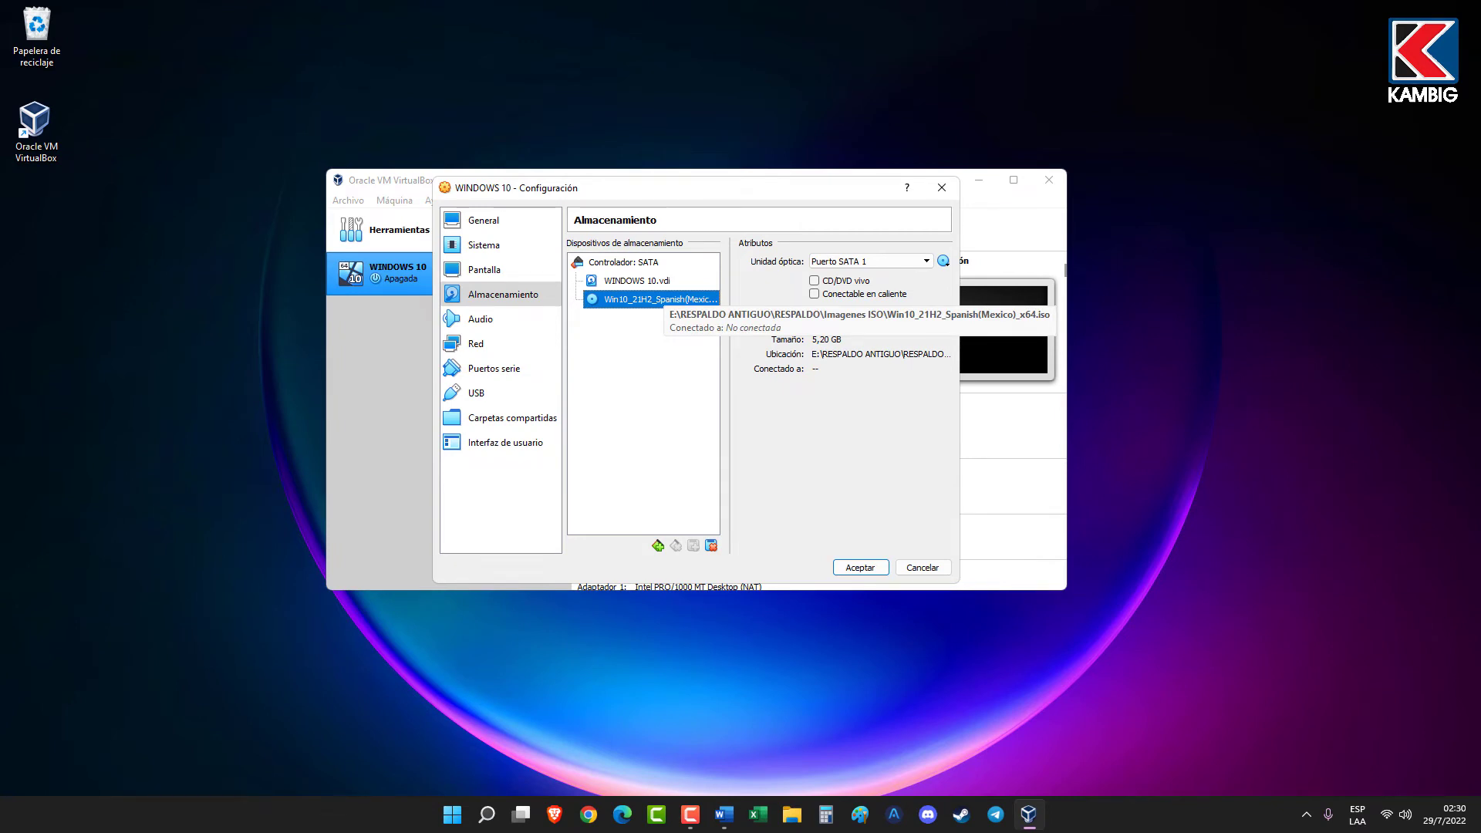
left_click(859, 567)
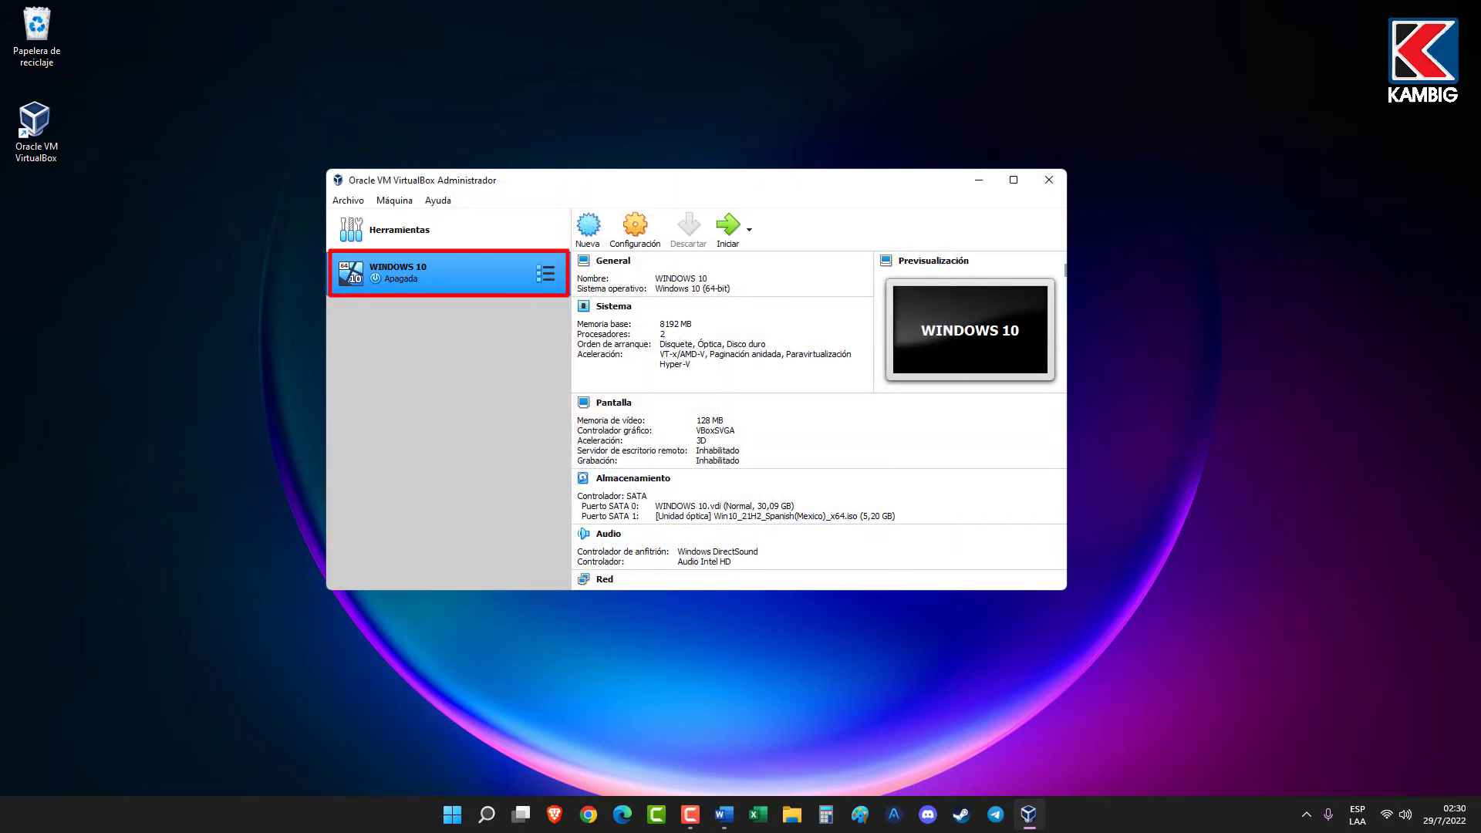
Start the WINDOWS 10 virtual machine and dismiss the mouse integration notice above the Windows installer
left_click(728, 226)
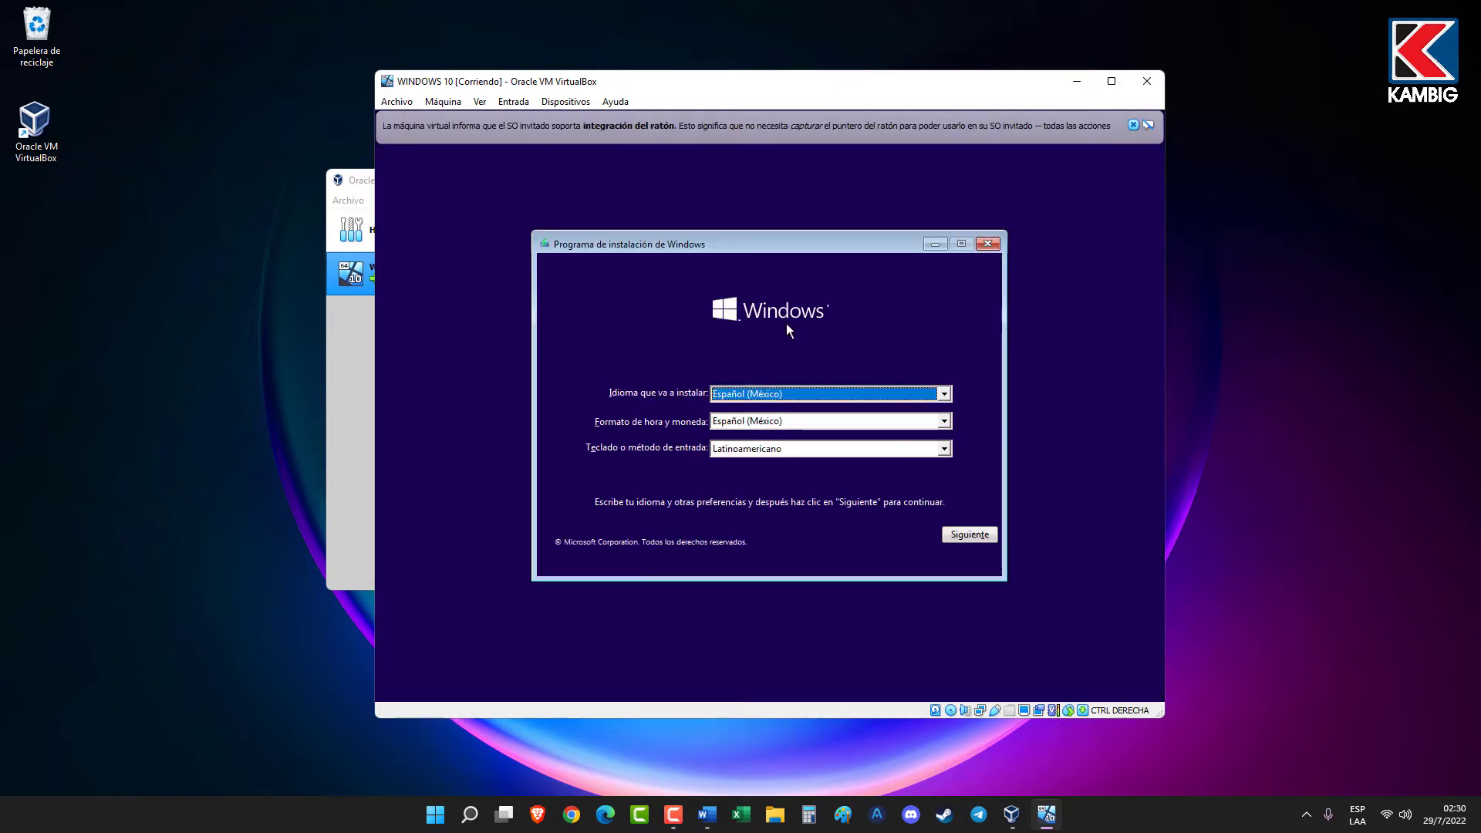
left_click(1133, 125)
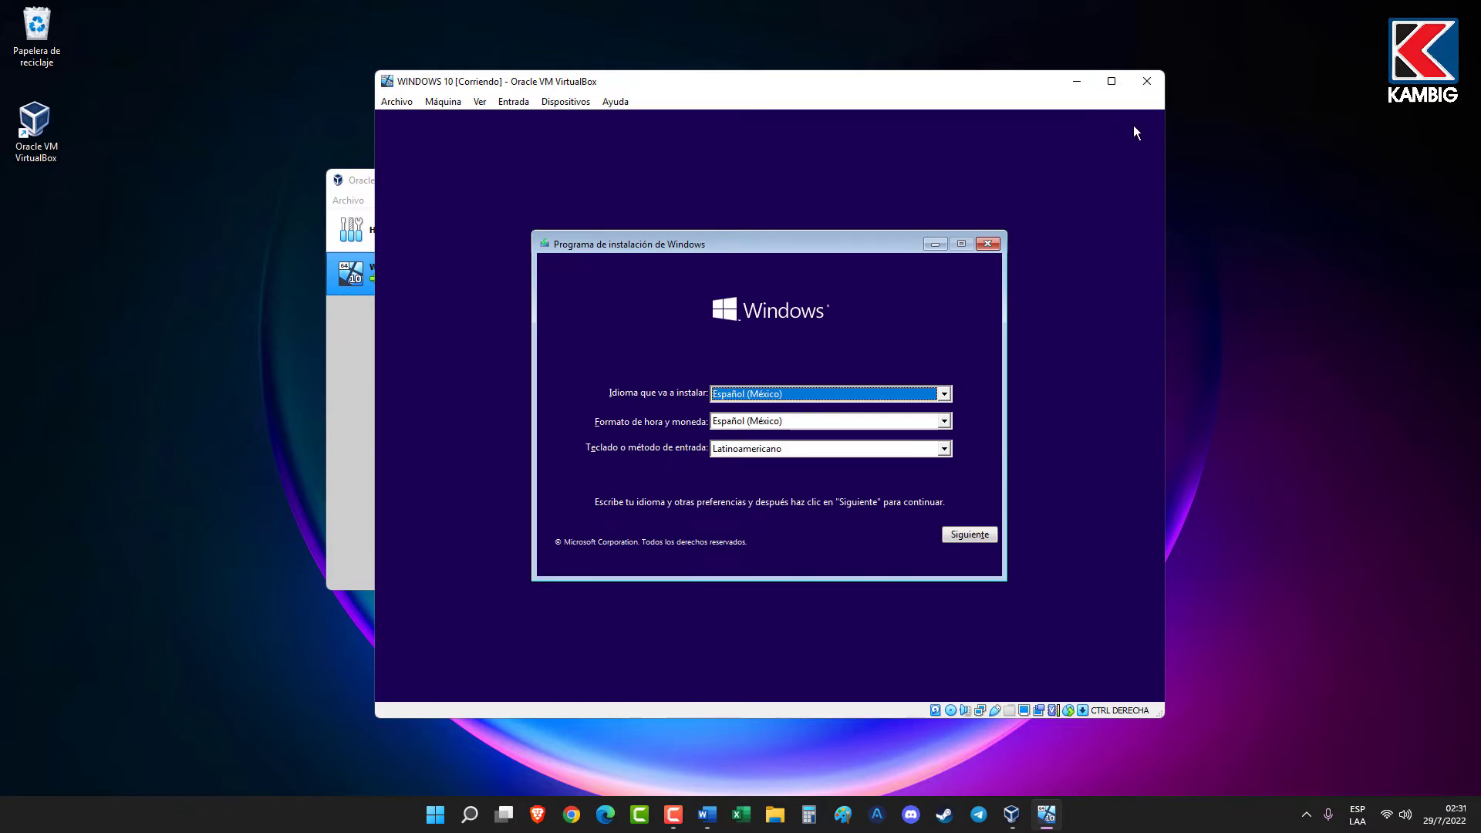
Set the Windows installer's time and currency format to Español (Argentina) and continue with the language preferences
left_click(945, 424)
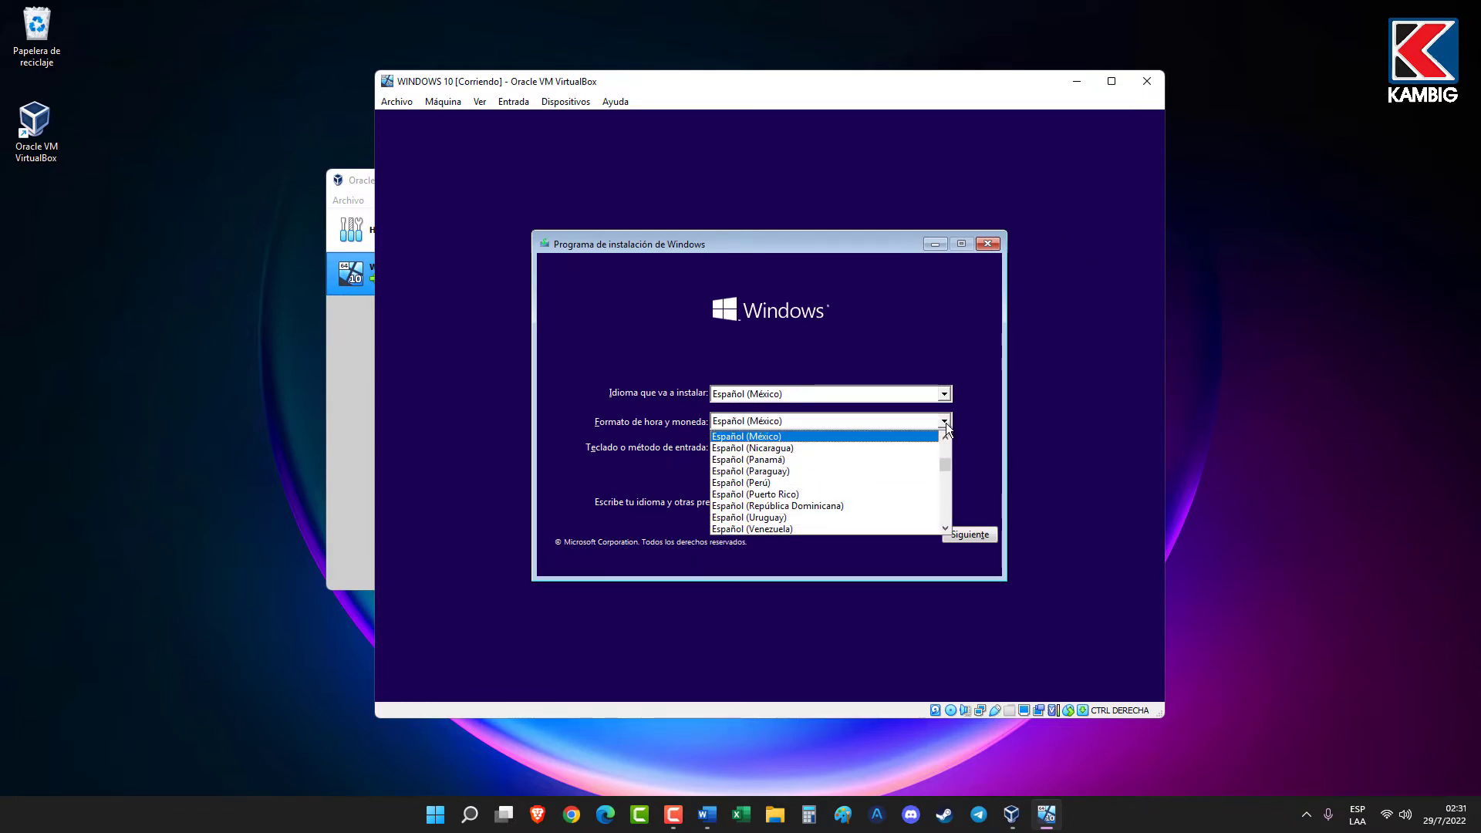
left_click(945, 446)
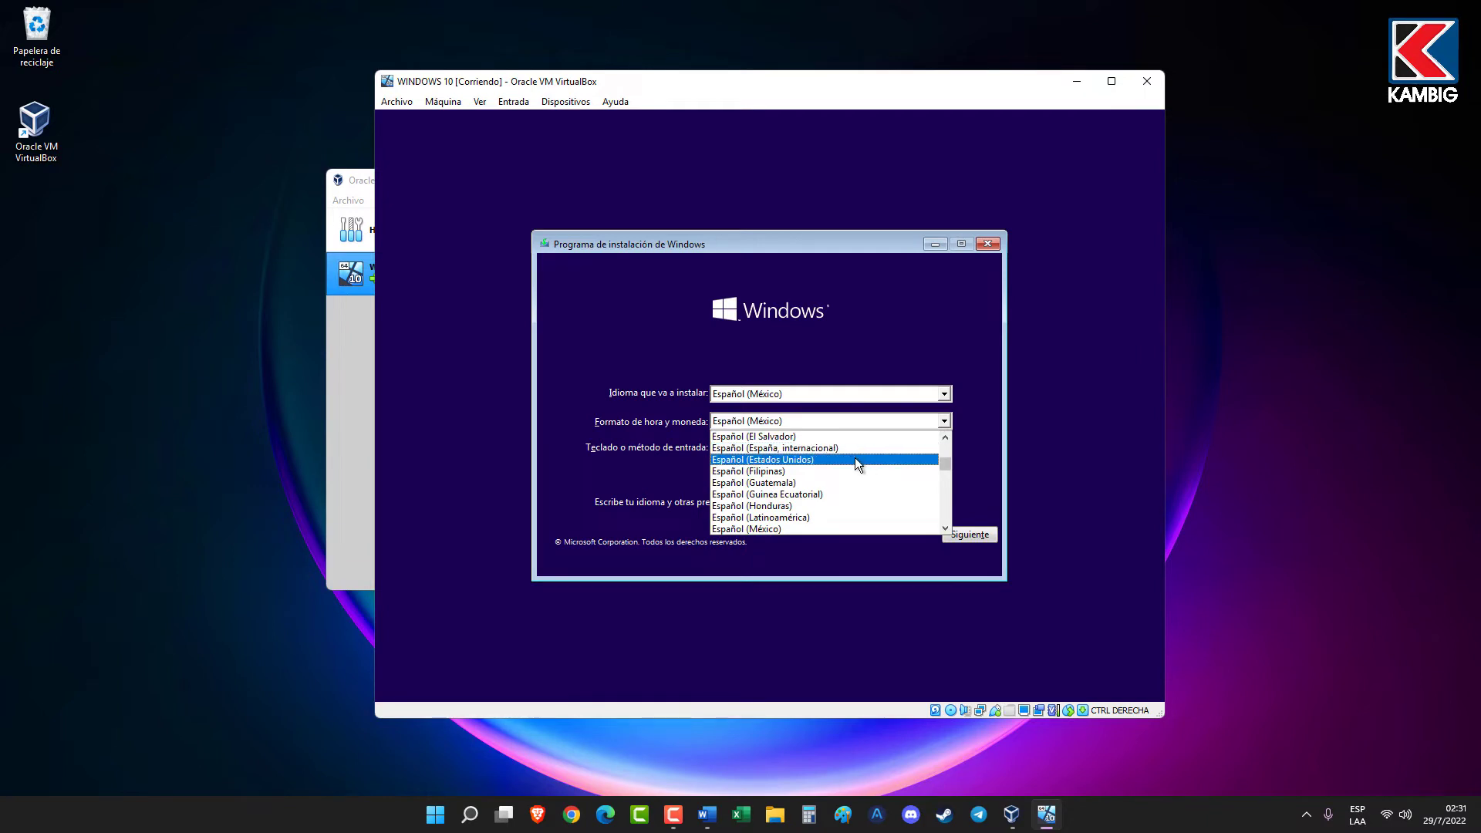
scroll(860, 466, "up", 2)
scroll(861, 466, "up", 2)
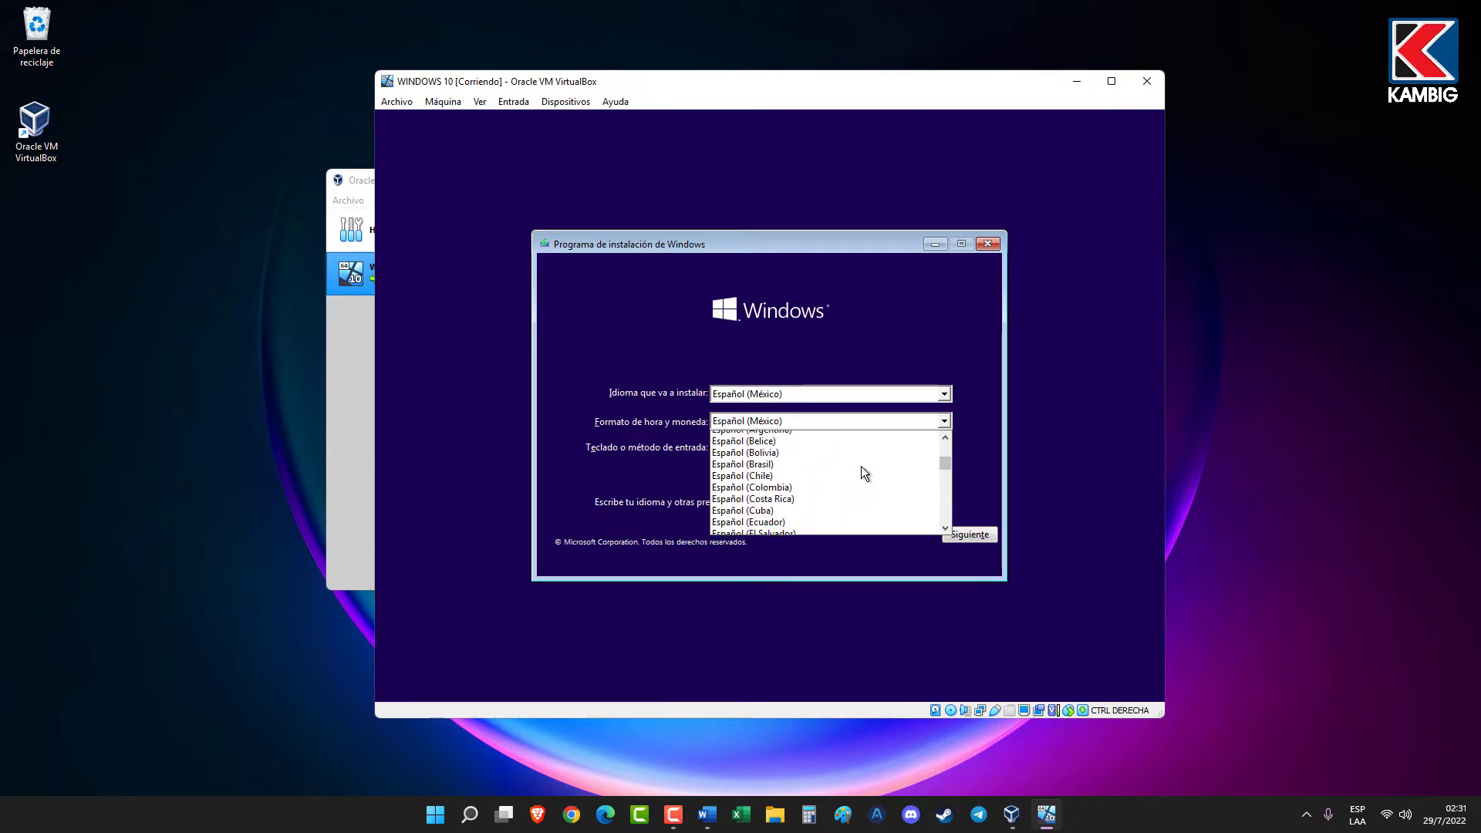
left_click(775, 434)
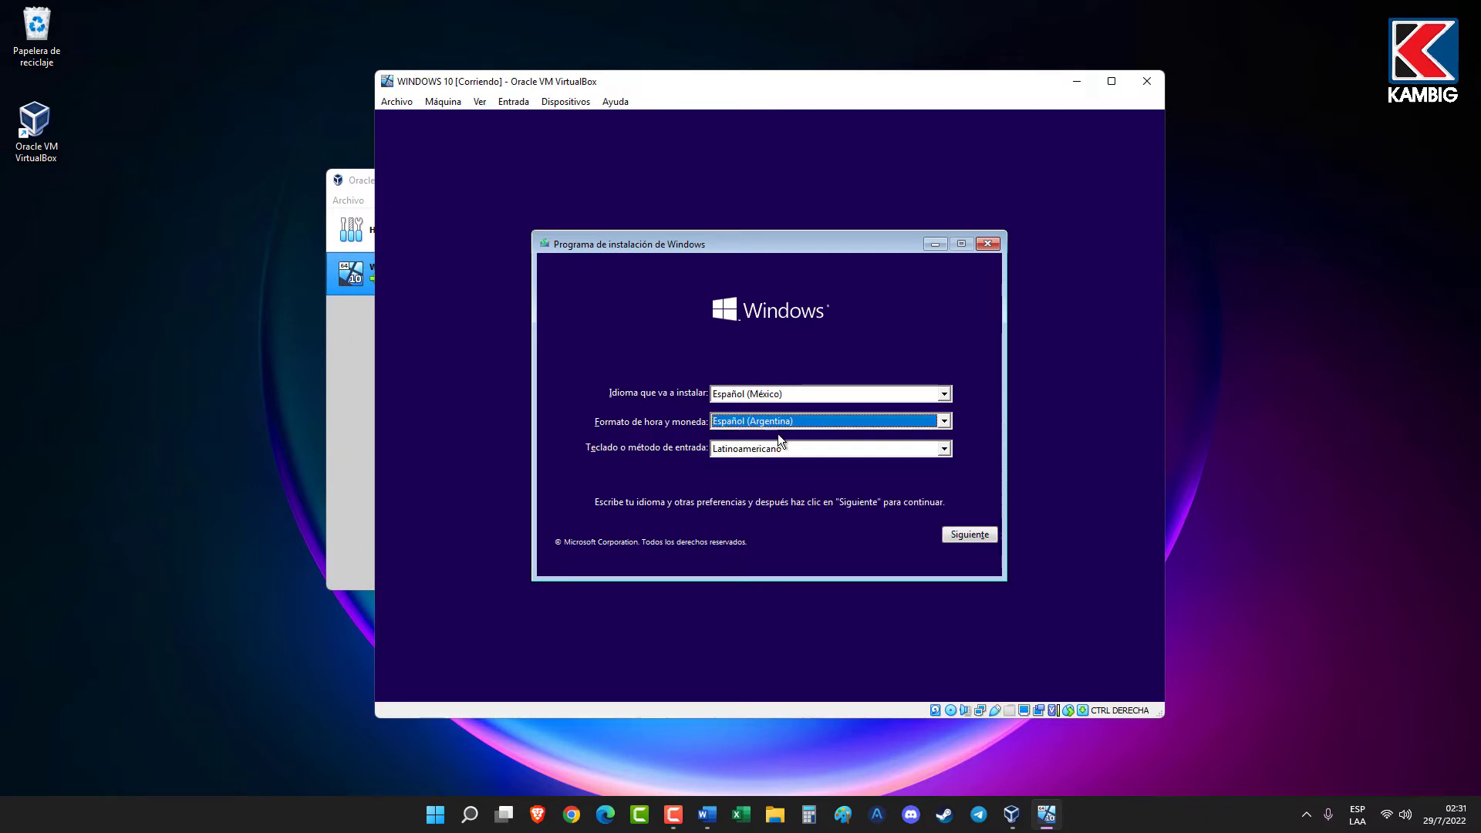
left_click(964, 535)
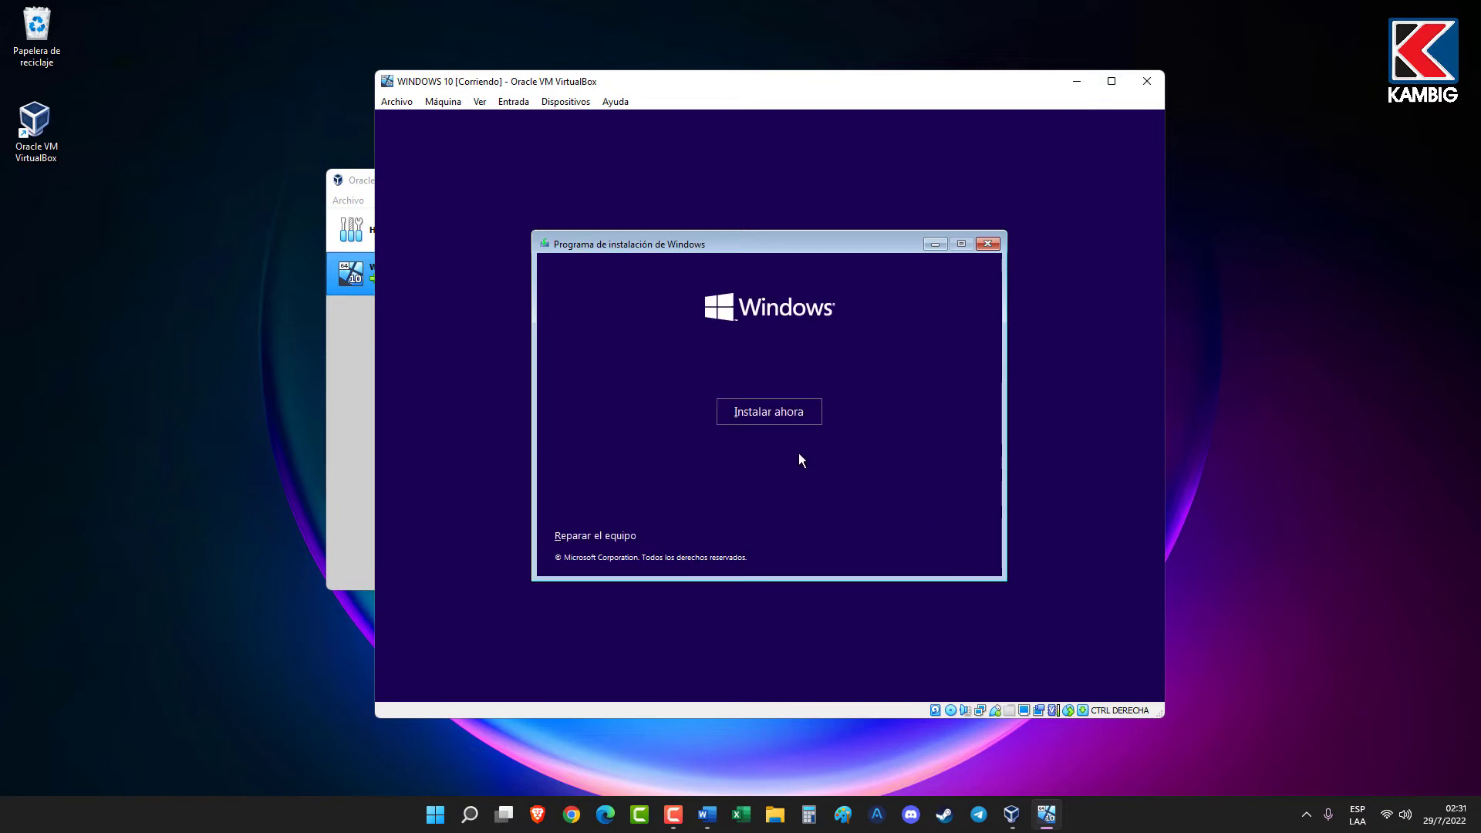
Start the Windows installation without a product key and choose the Windows 10 Pro edition
left_click(770, 417)
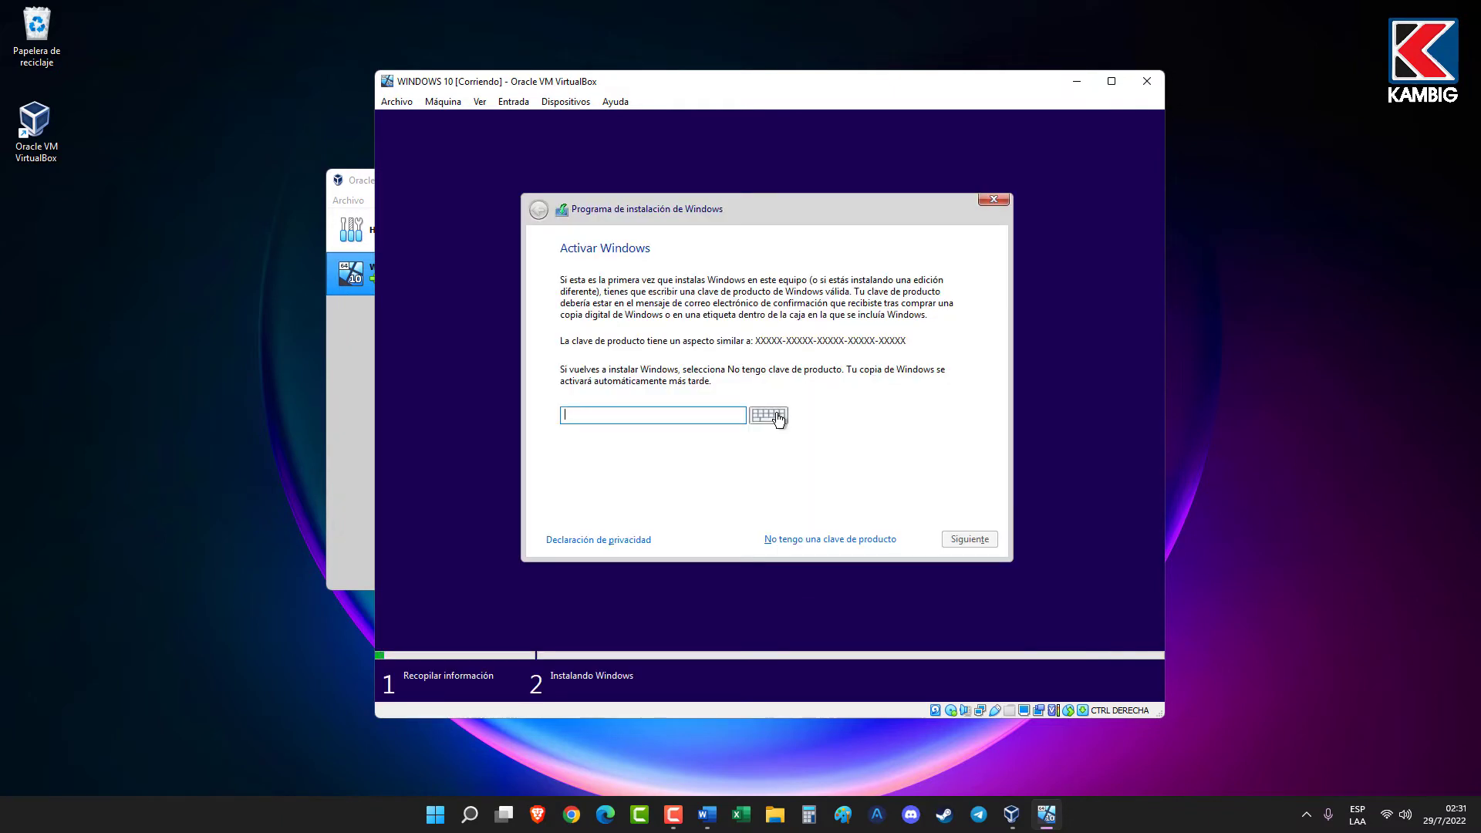
left_click(816, 543)
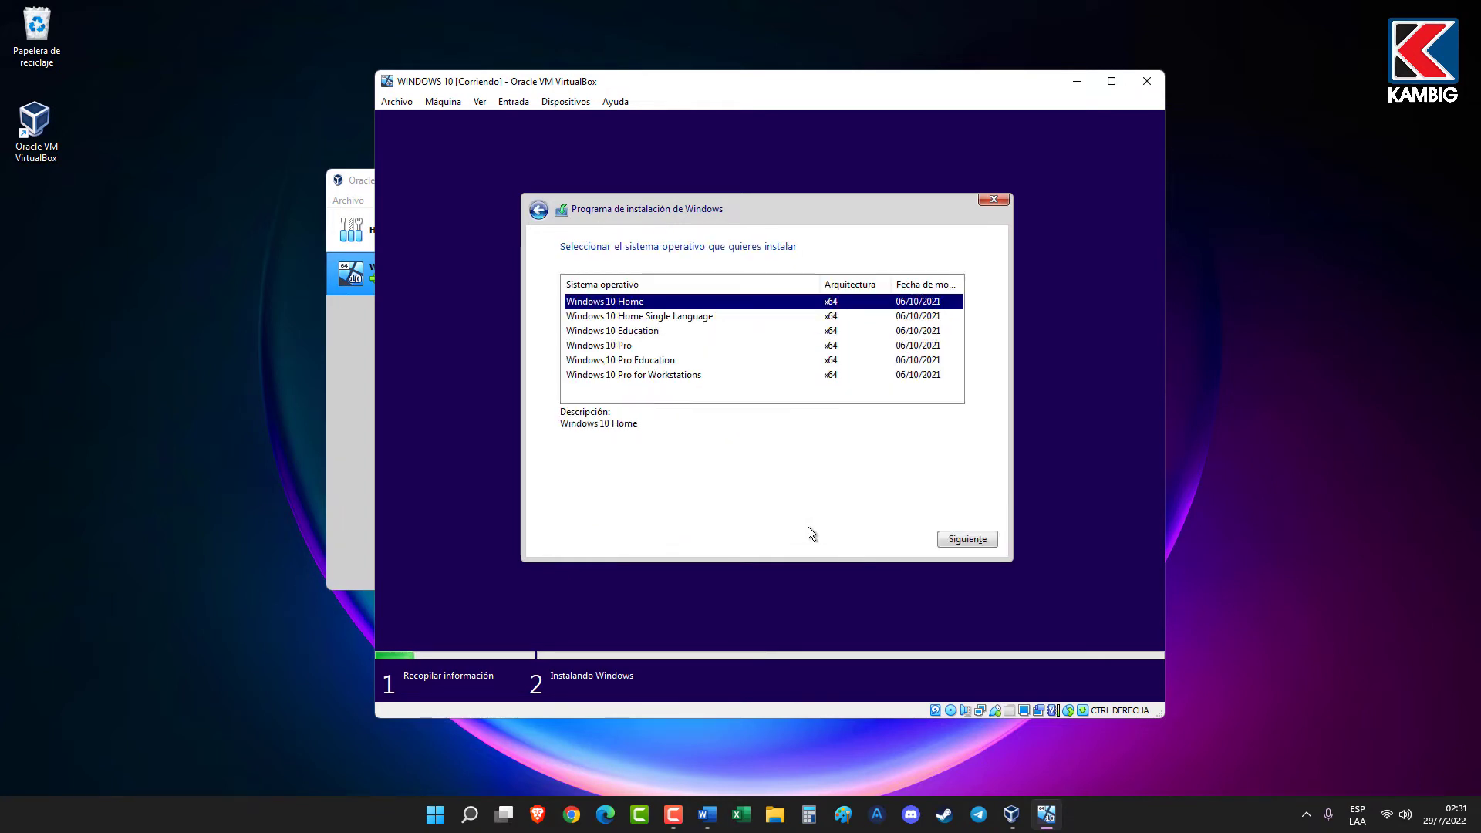
left_click(615, 346)
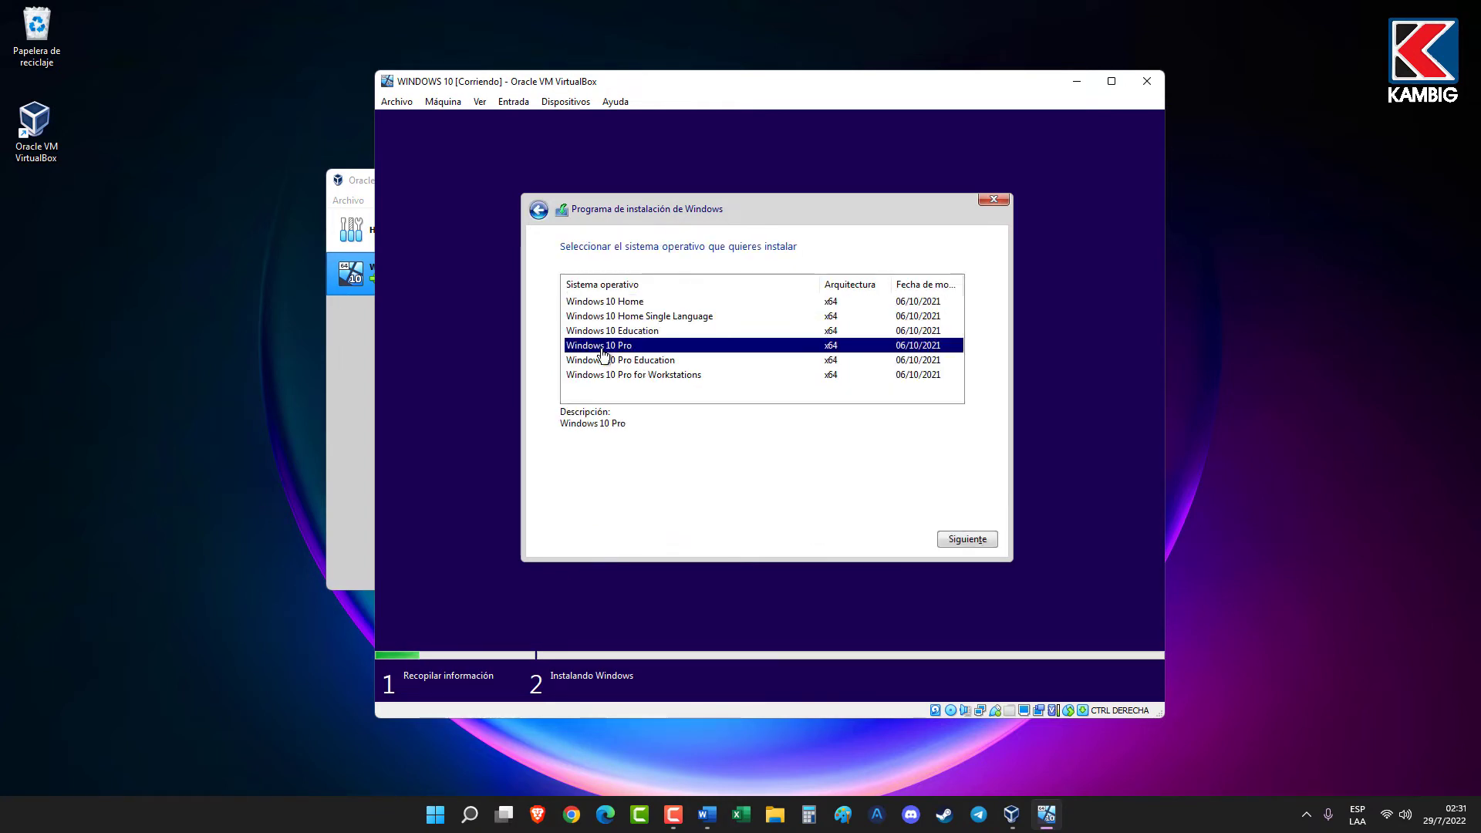
left_click(964, 539)
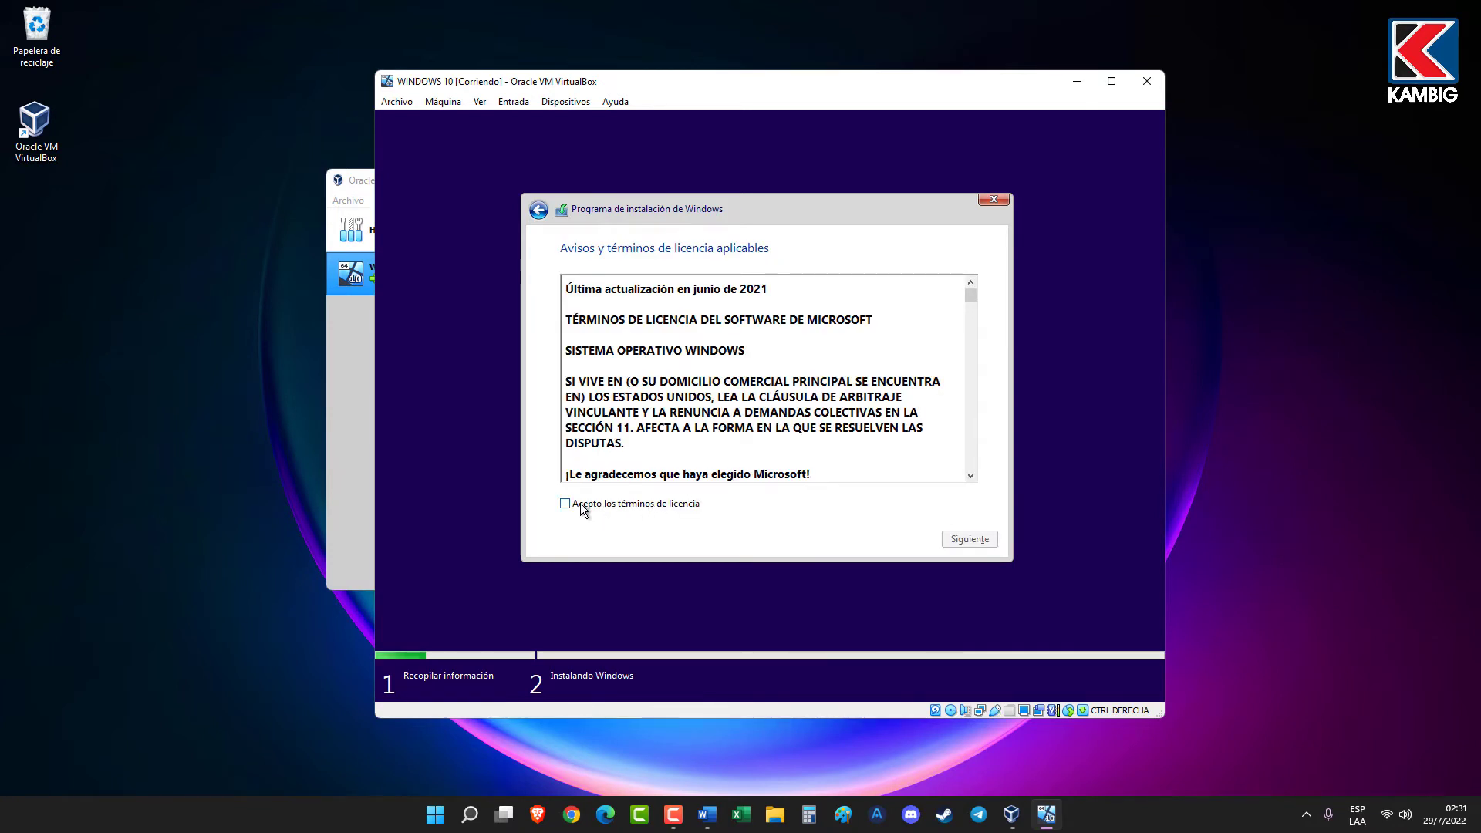
Accept the license terms and run a custom installation on the unallocated space of drive 0
left_click(580, 502)
left_click(956, 535)
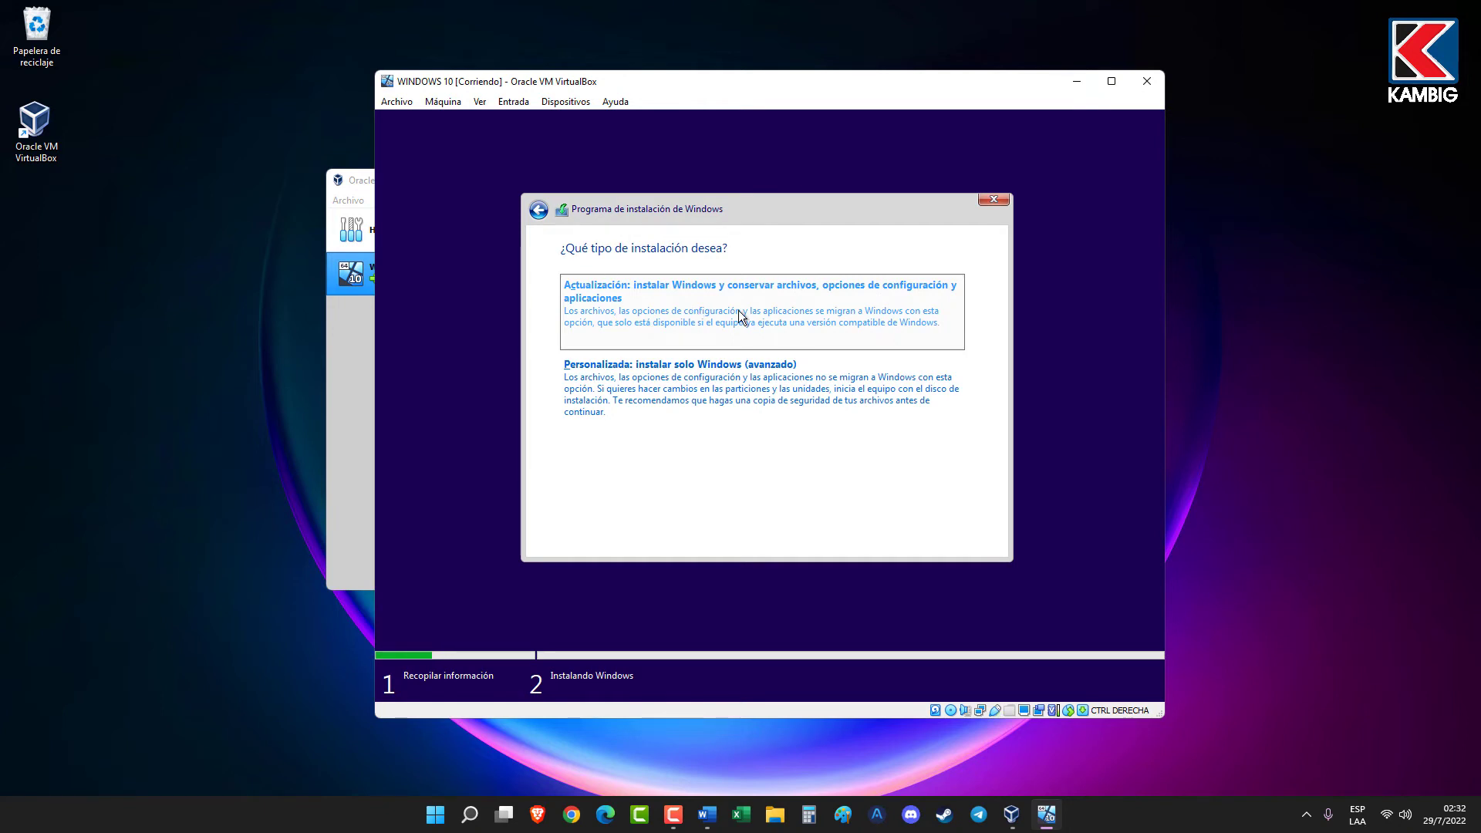
left_click(662, 381)
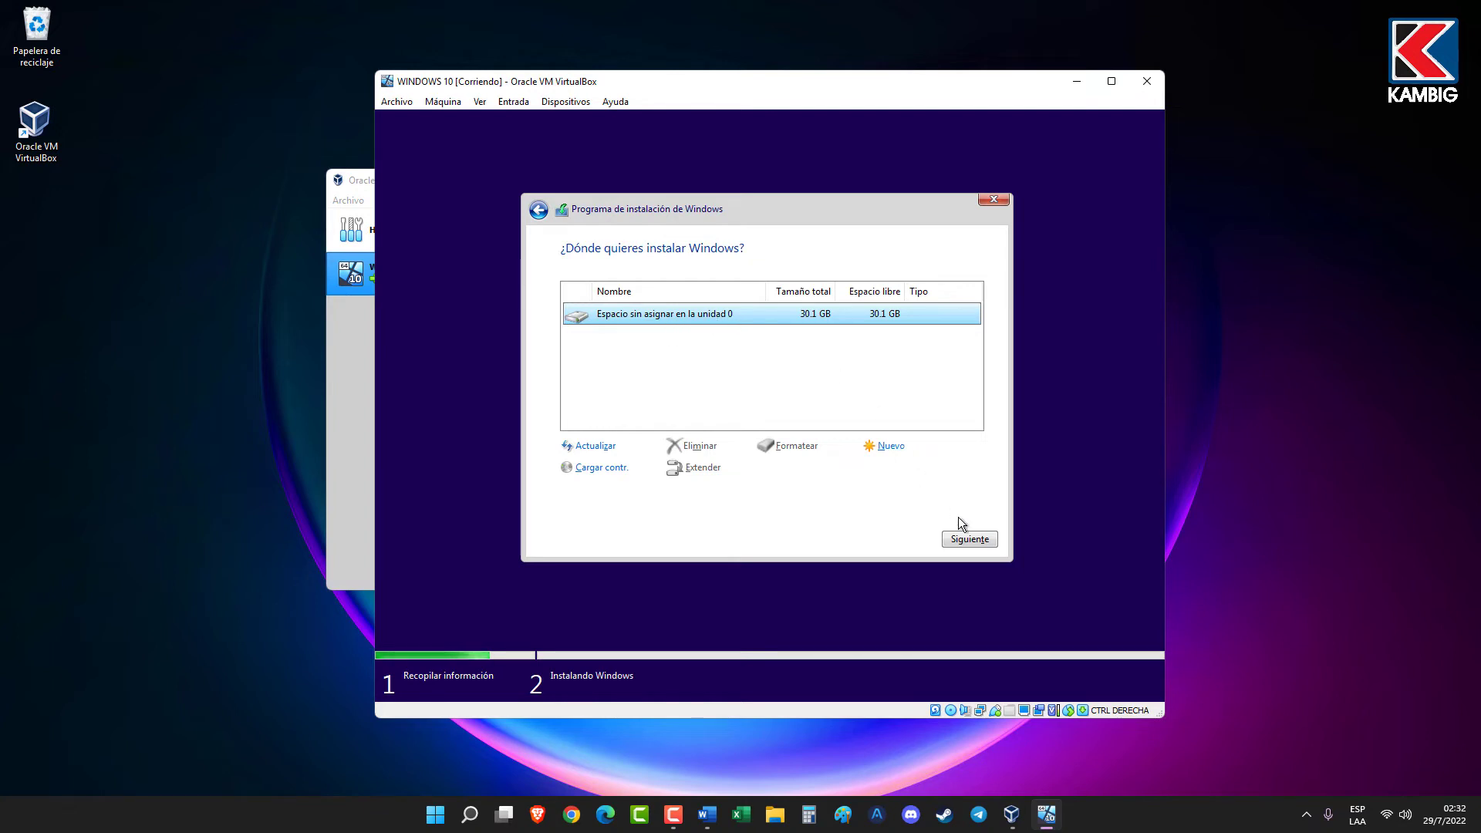
left_click(976, 542)
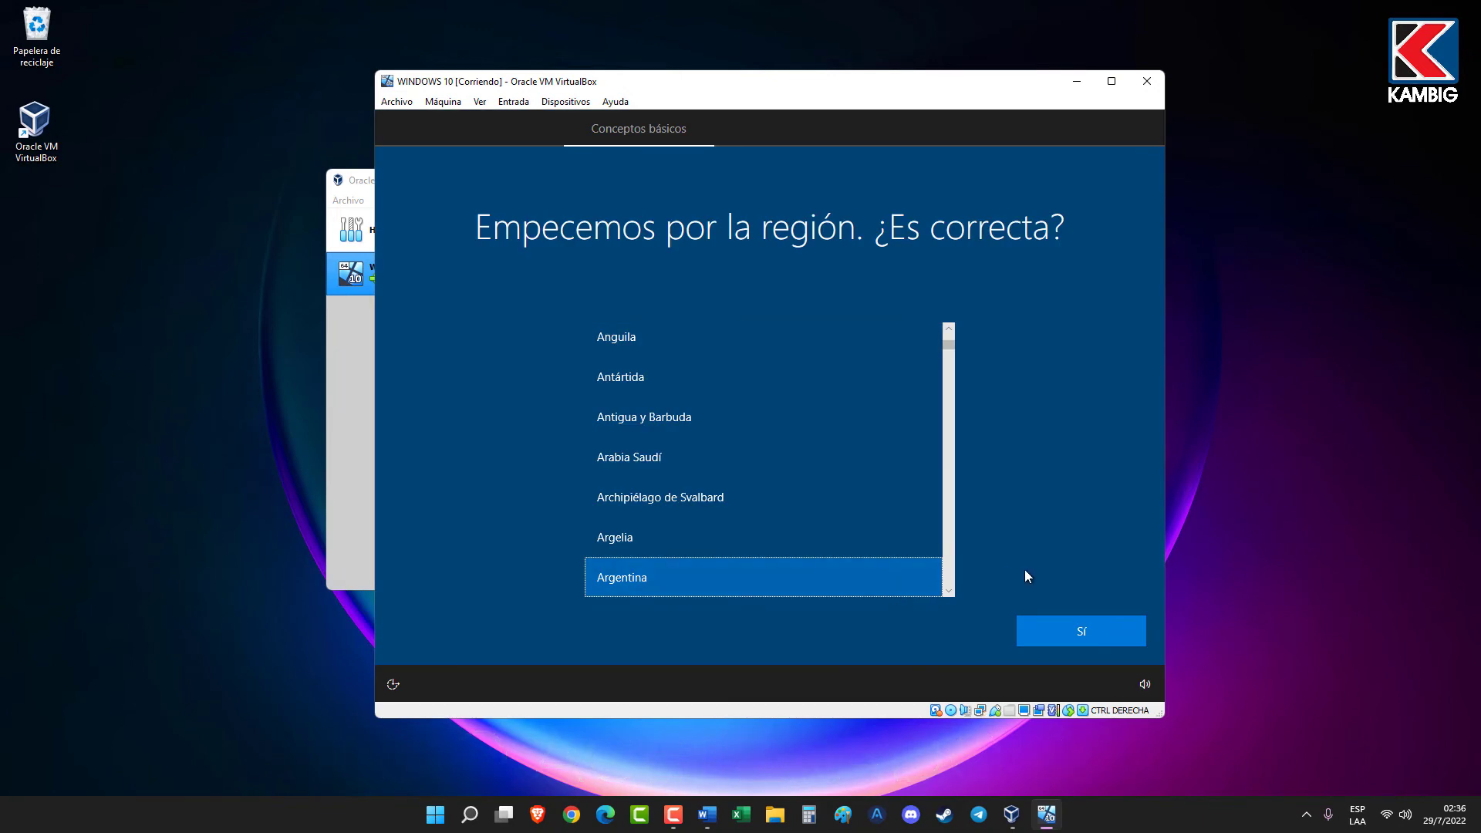
Accept Argentina as the region and Latinoamericano as the keyboard layout in the Windows setup
left_click(1084, 630)
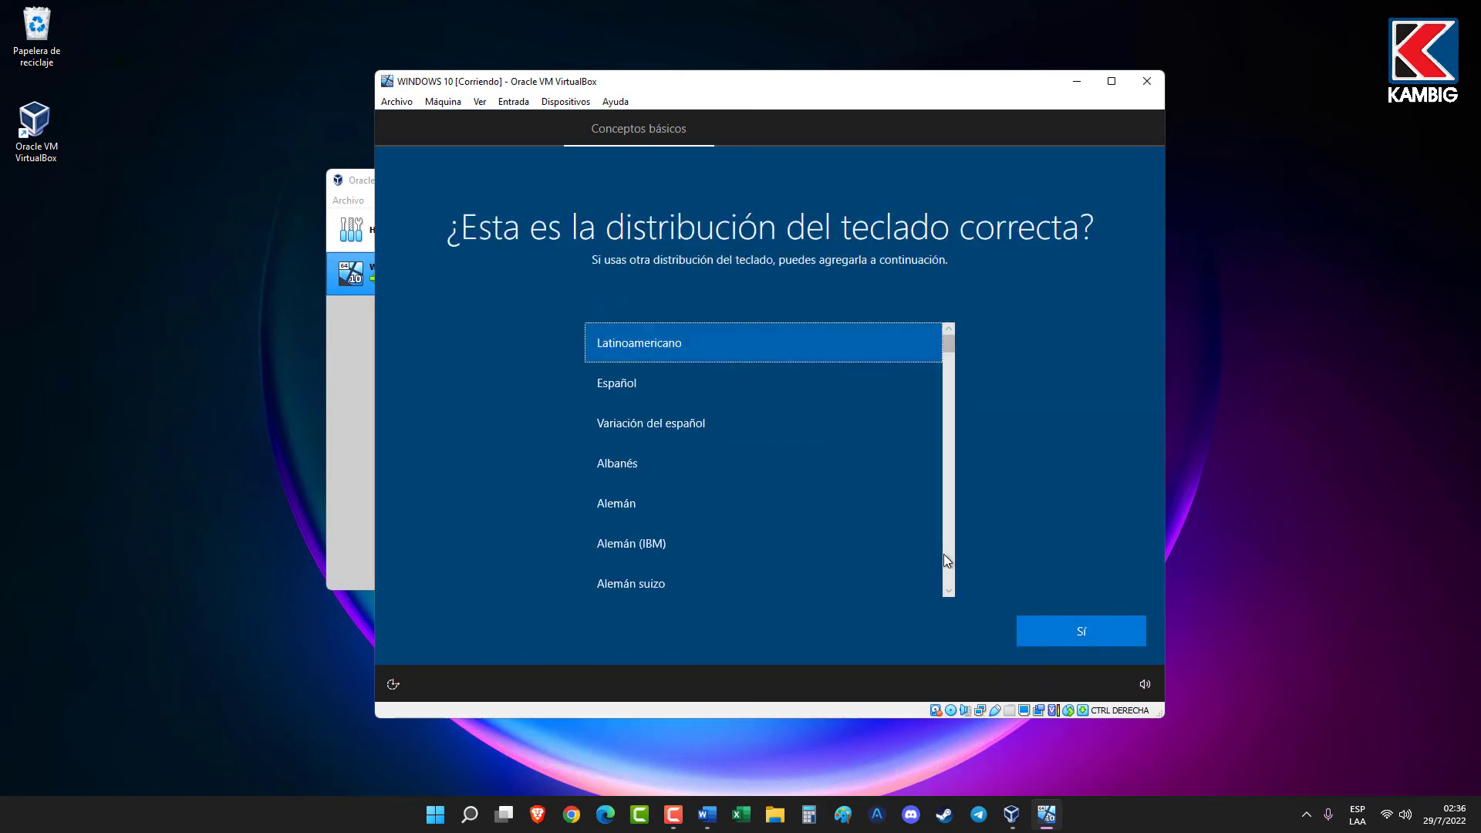
left_click(1070, 621)
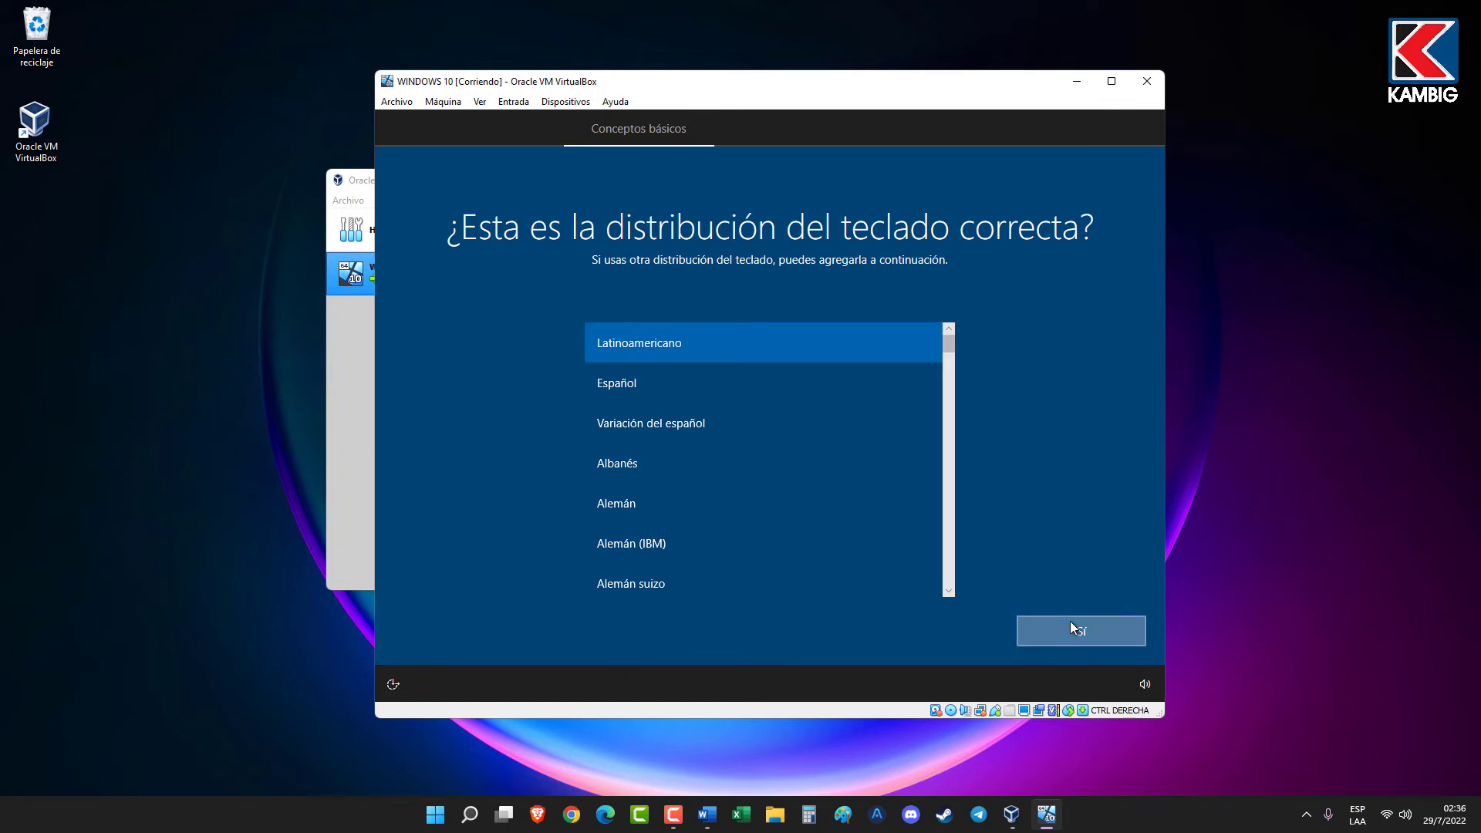
left_click(1081, 631)
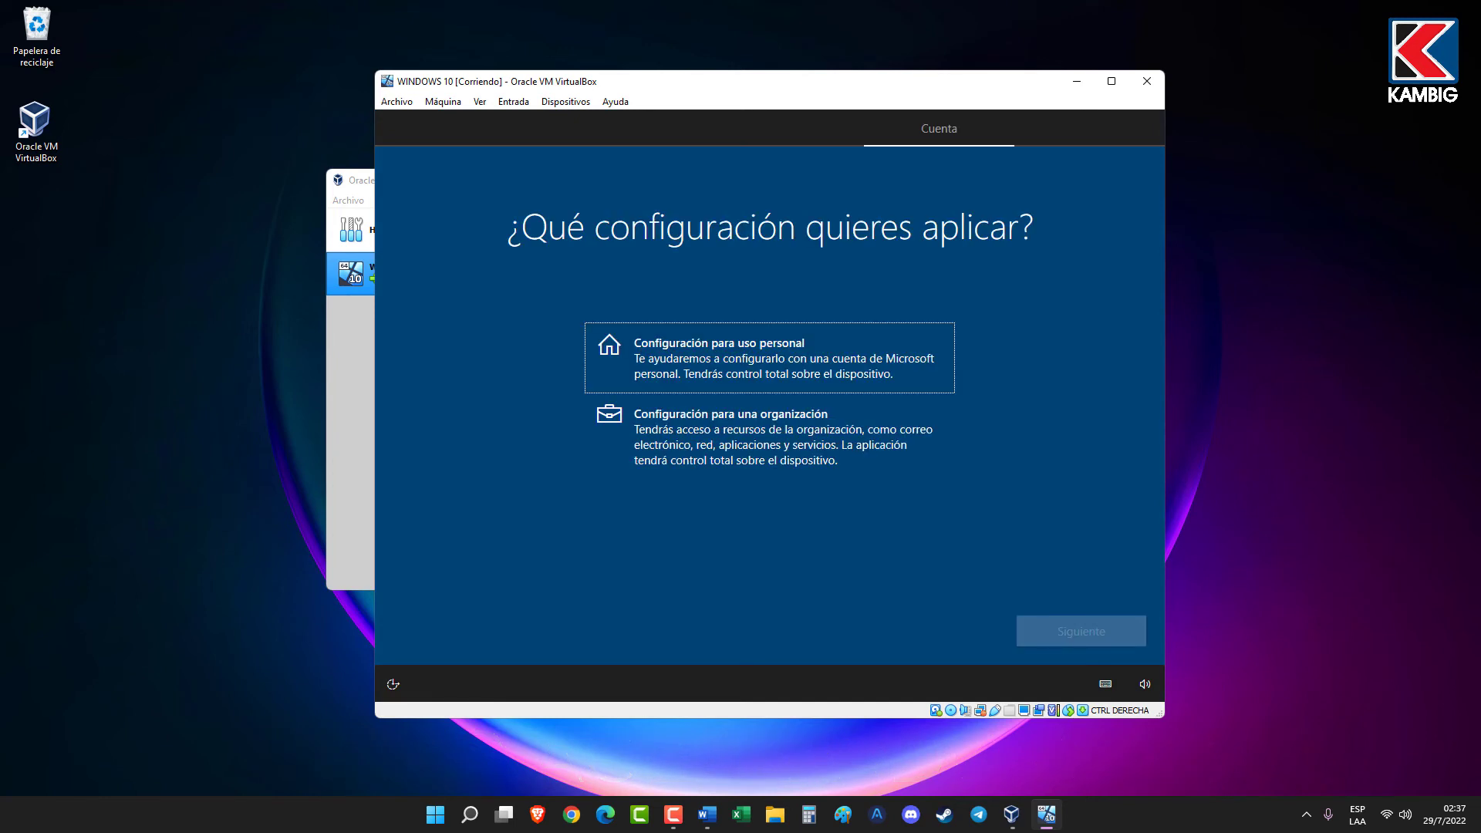
Set up the device for personal use with an offline account and the limited experience
left_click(649, 371)
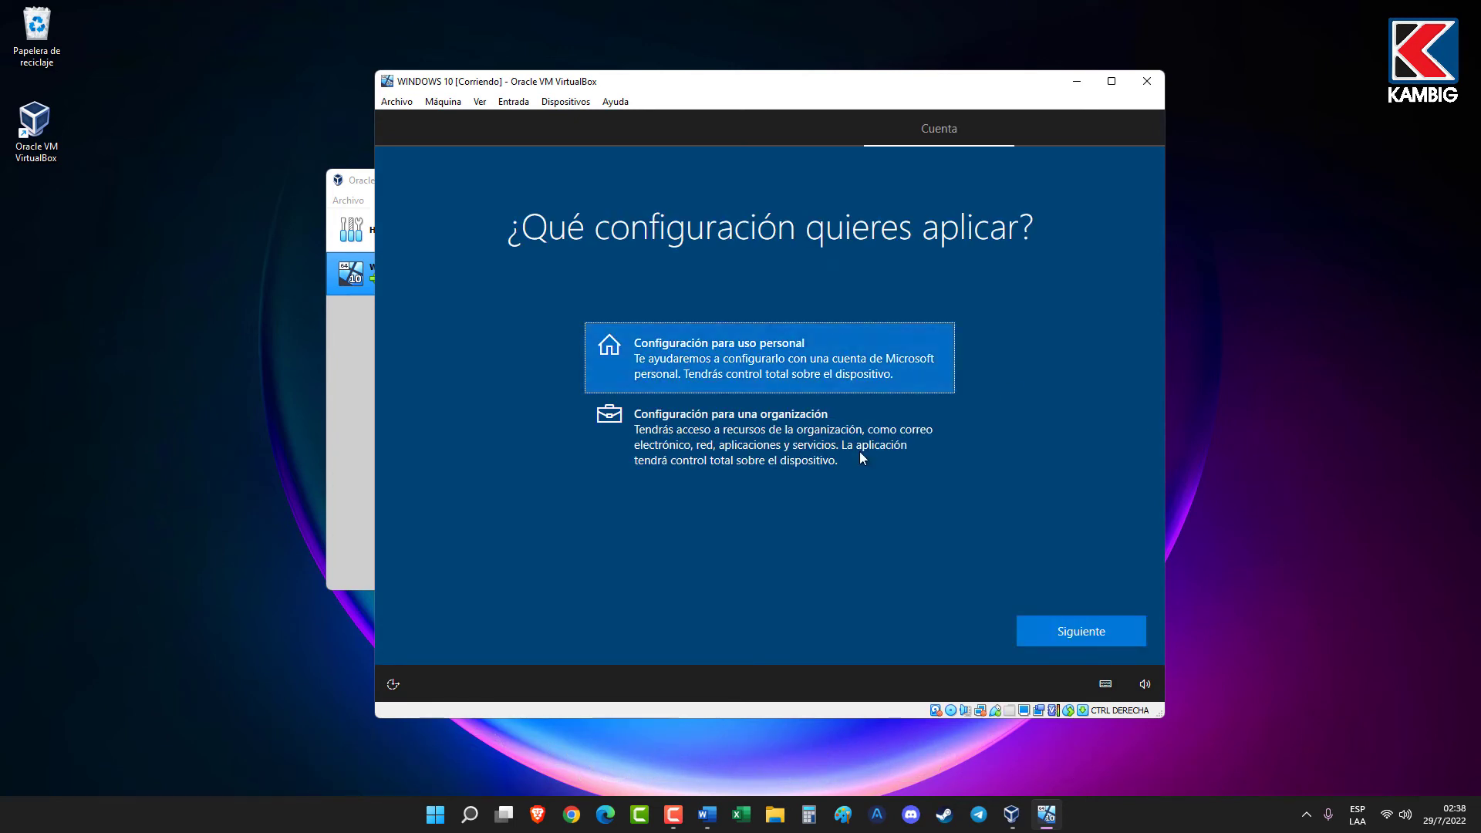
left_click(1109, 634)
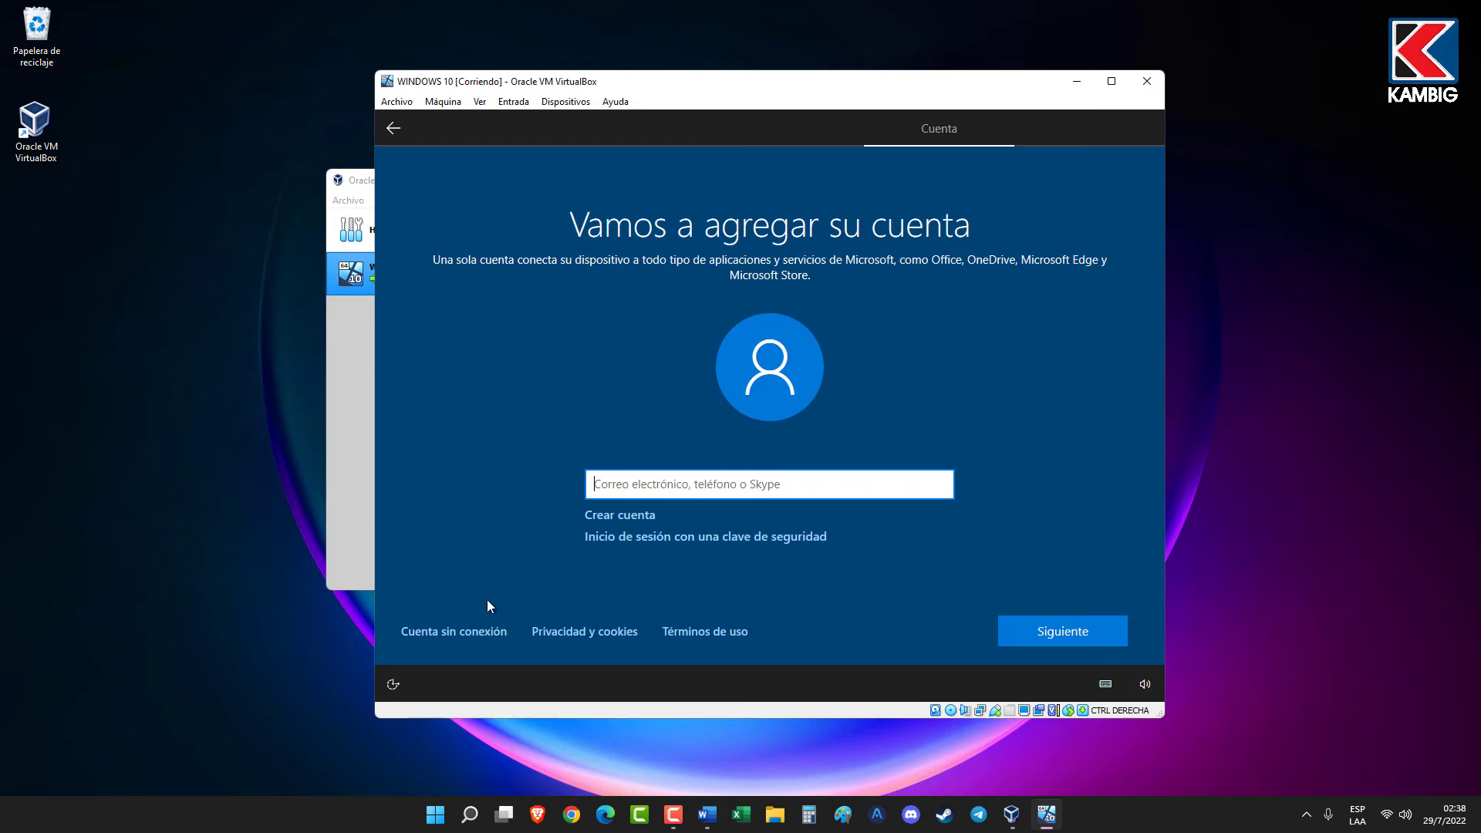
left_click(433, 633)
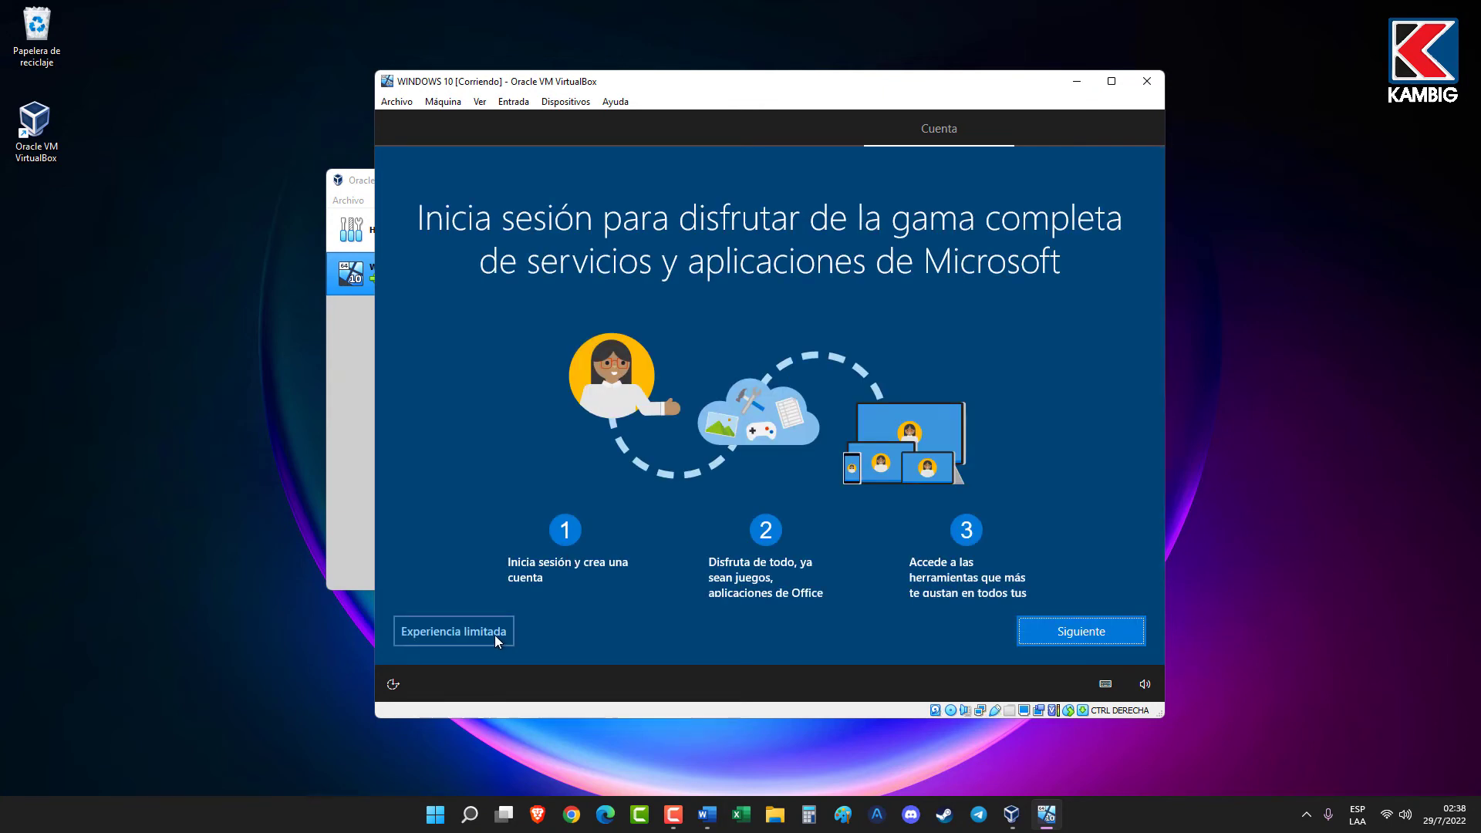
left_click(494, 637)
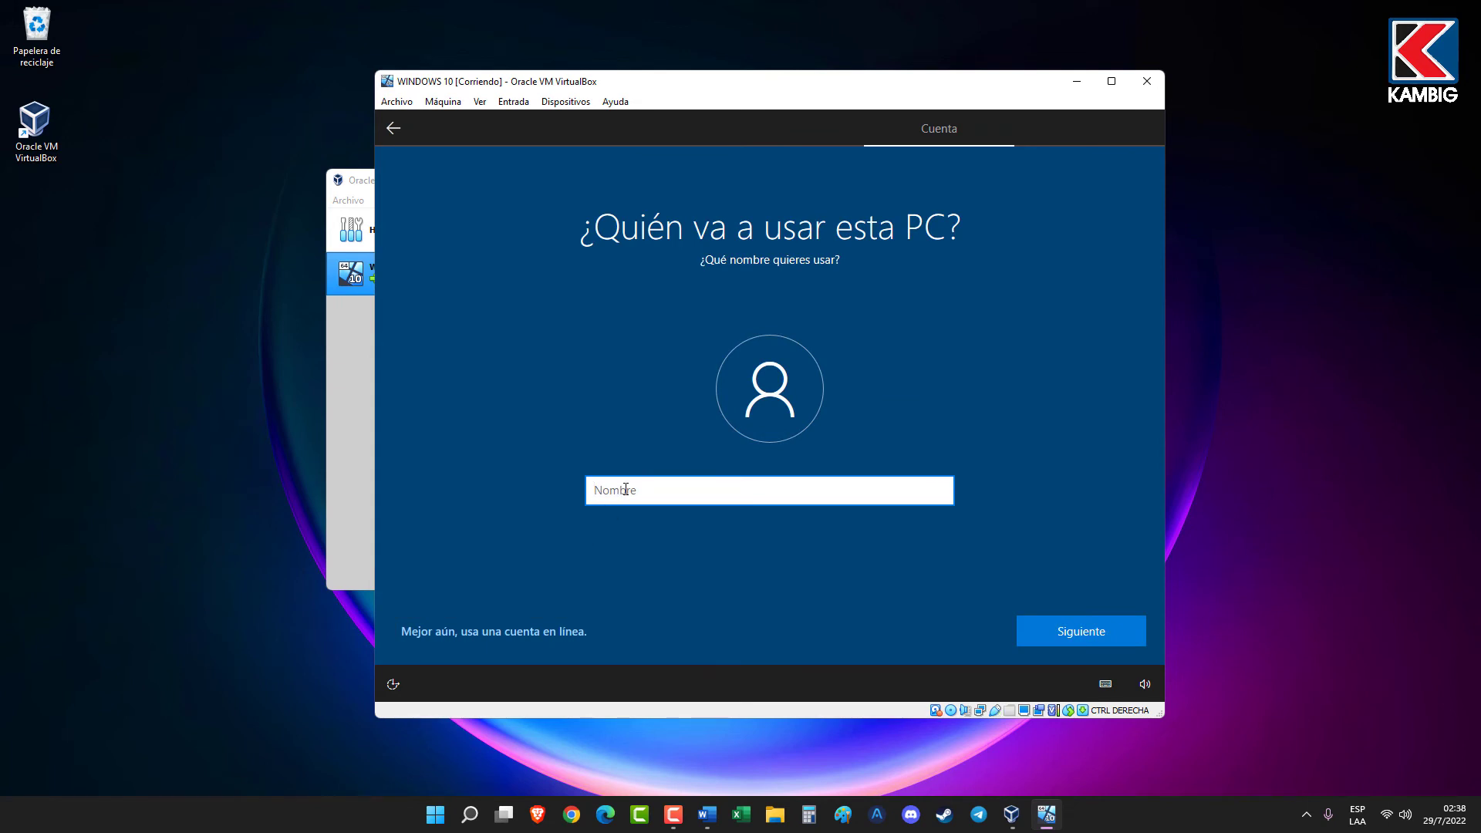
Name the local account KAMBIG and continue with the password left blank
type("KAMBIG")
left_click(1096, 641)
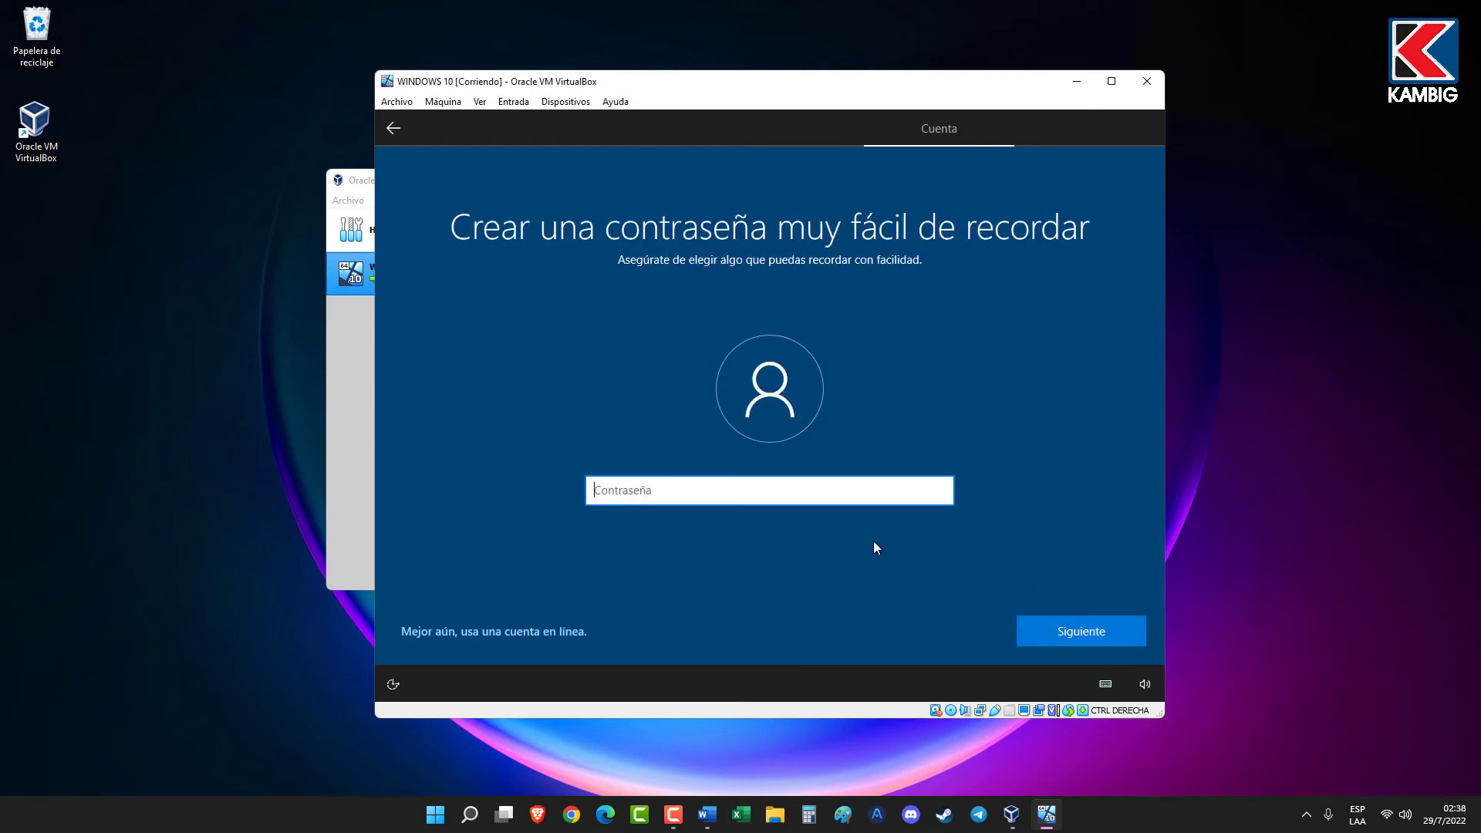
left_click(1092, 633)
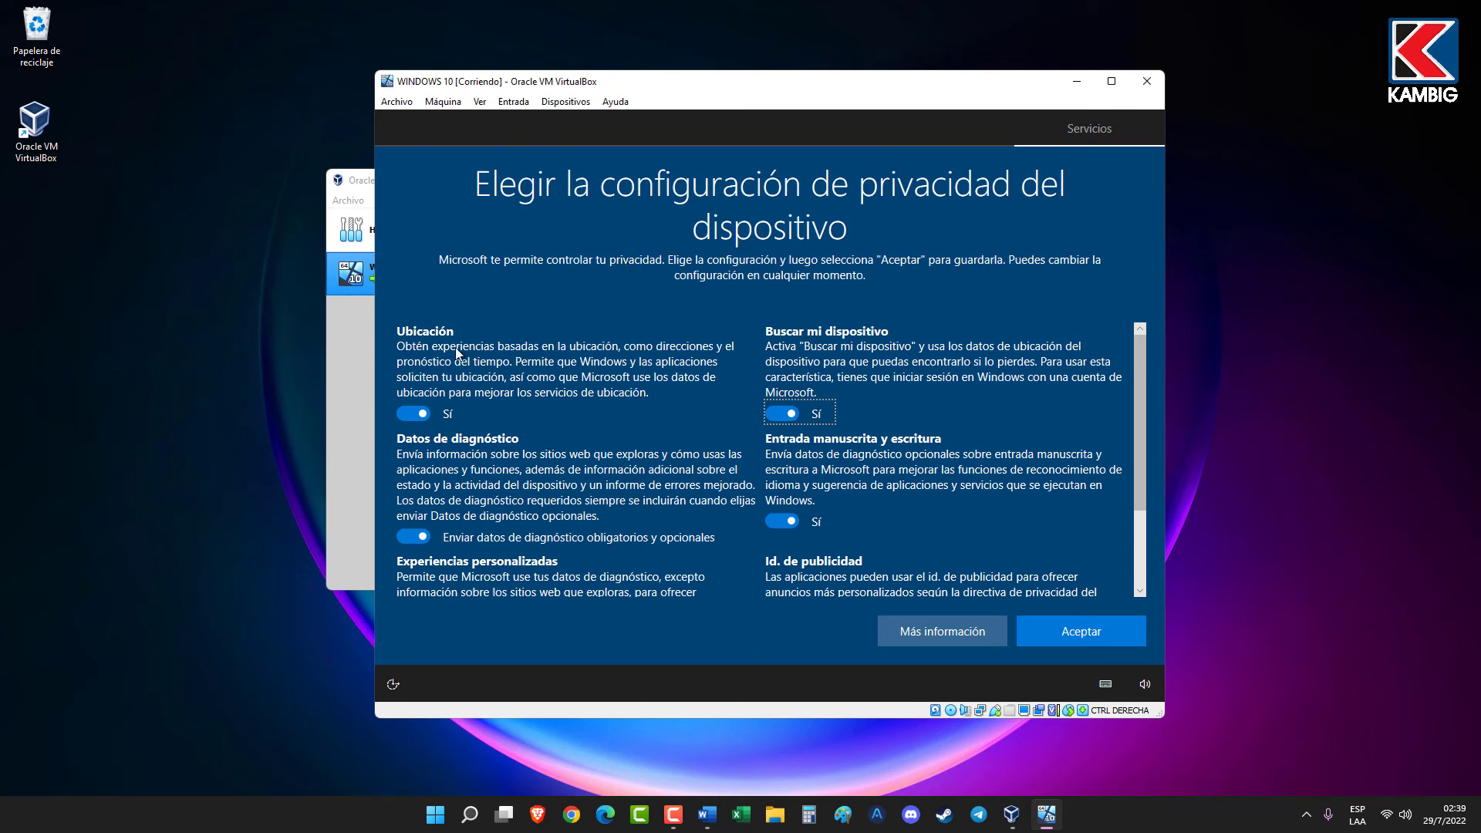
Turn off location, optional diagnostics, Find my device, handwriting, advertising ID and tailored experiences, accept the privacy settings, and skip the experience customization
left_click(409, 414)
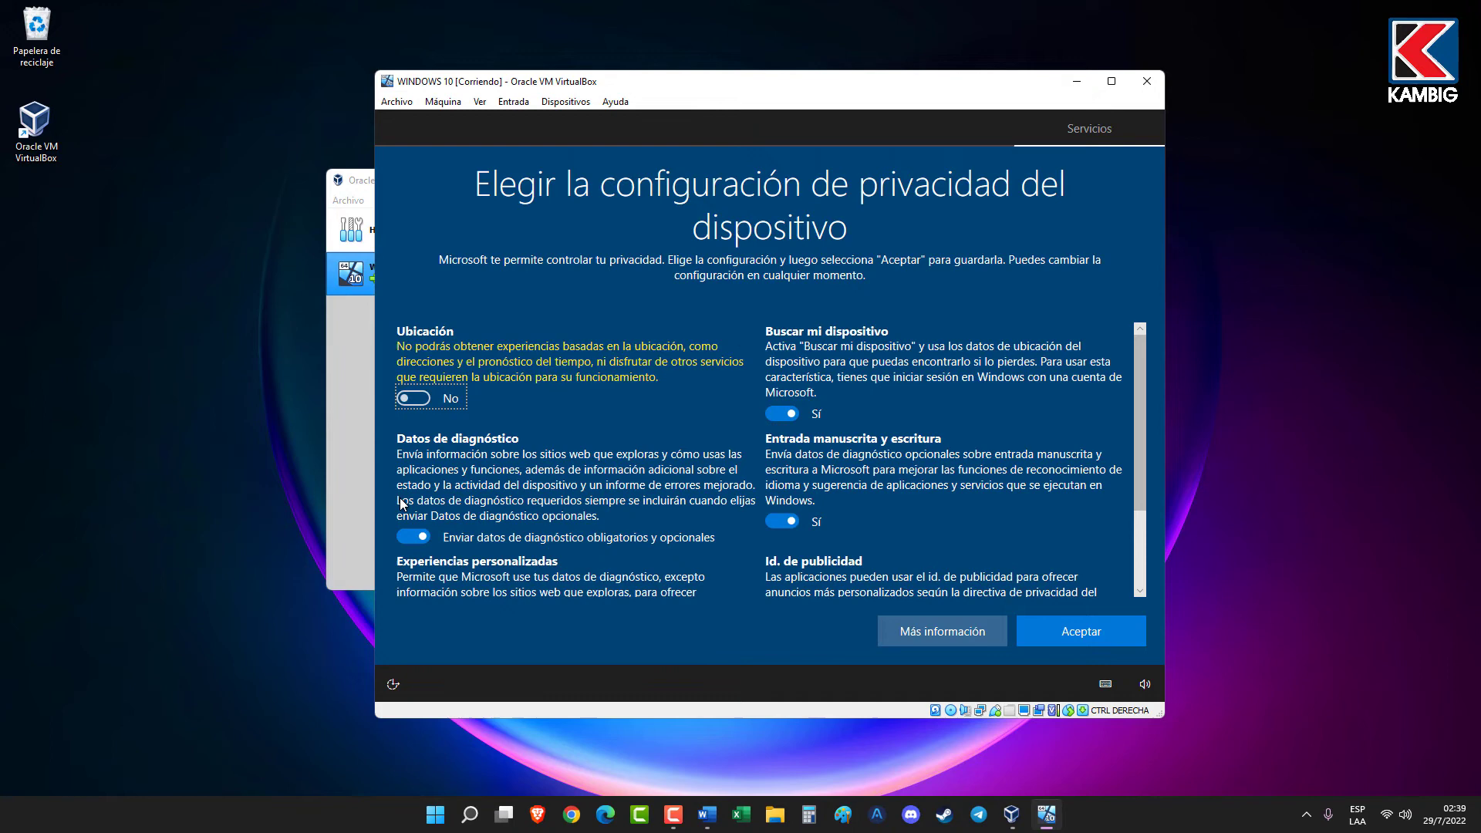
left_click(409, 539)
left_click(776, 412)
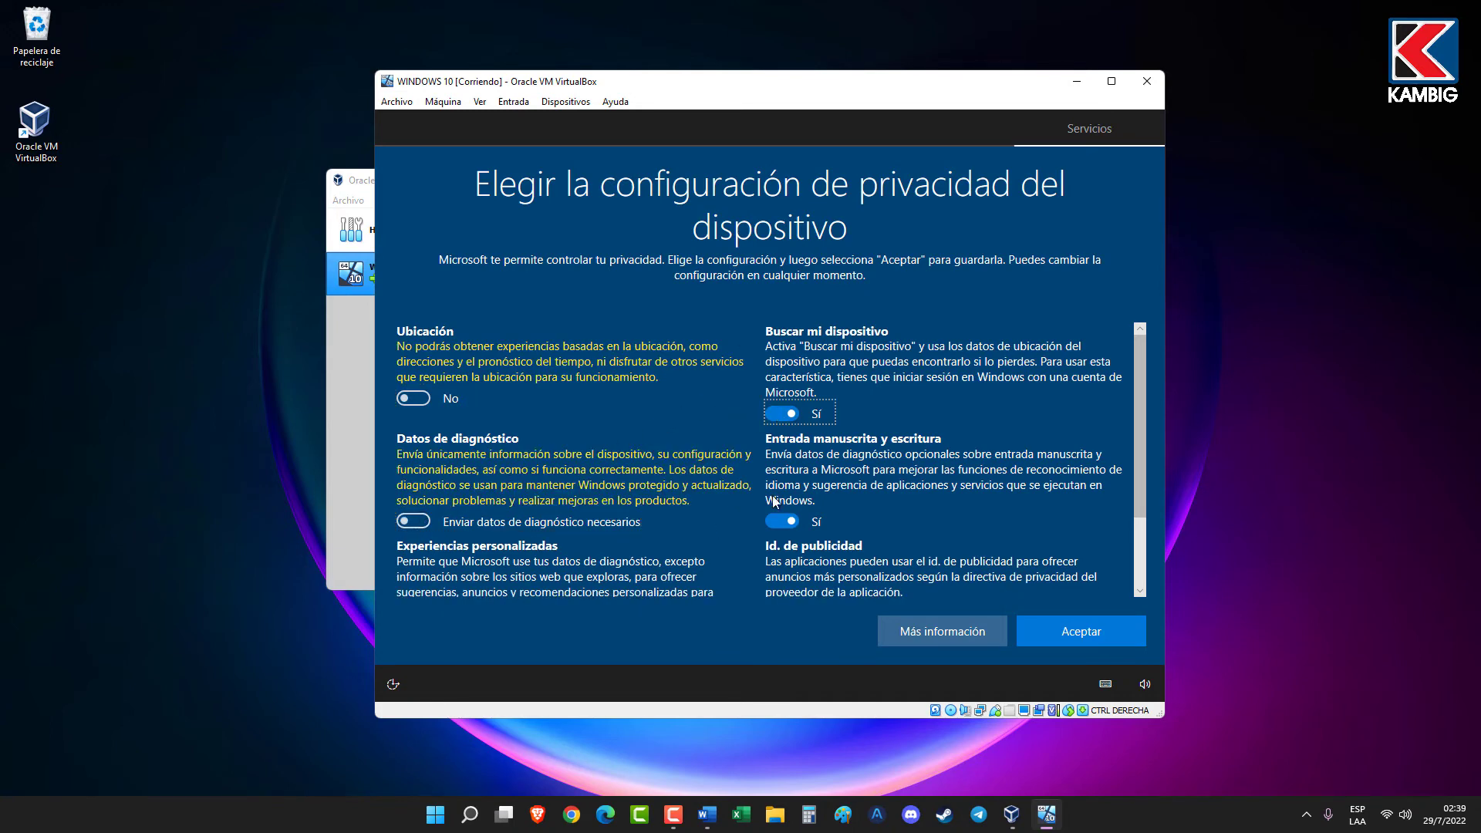
left_click(773, 521)
scroll(757, 501, "down", 2)
scroll(756, 498, "up", 3)
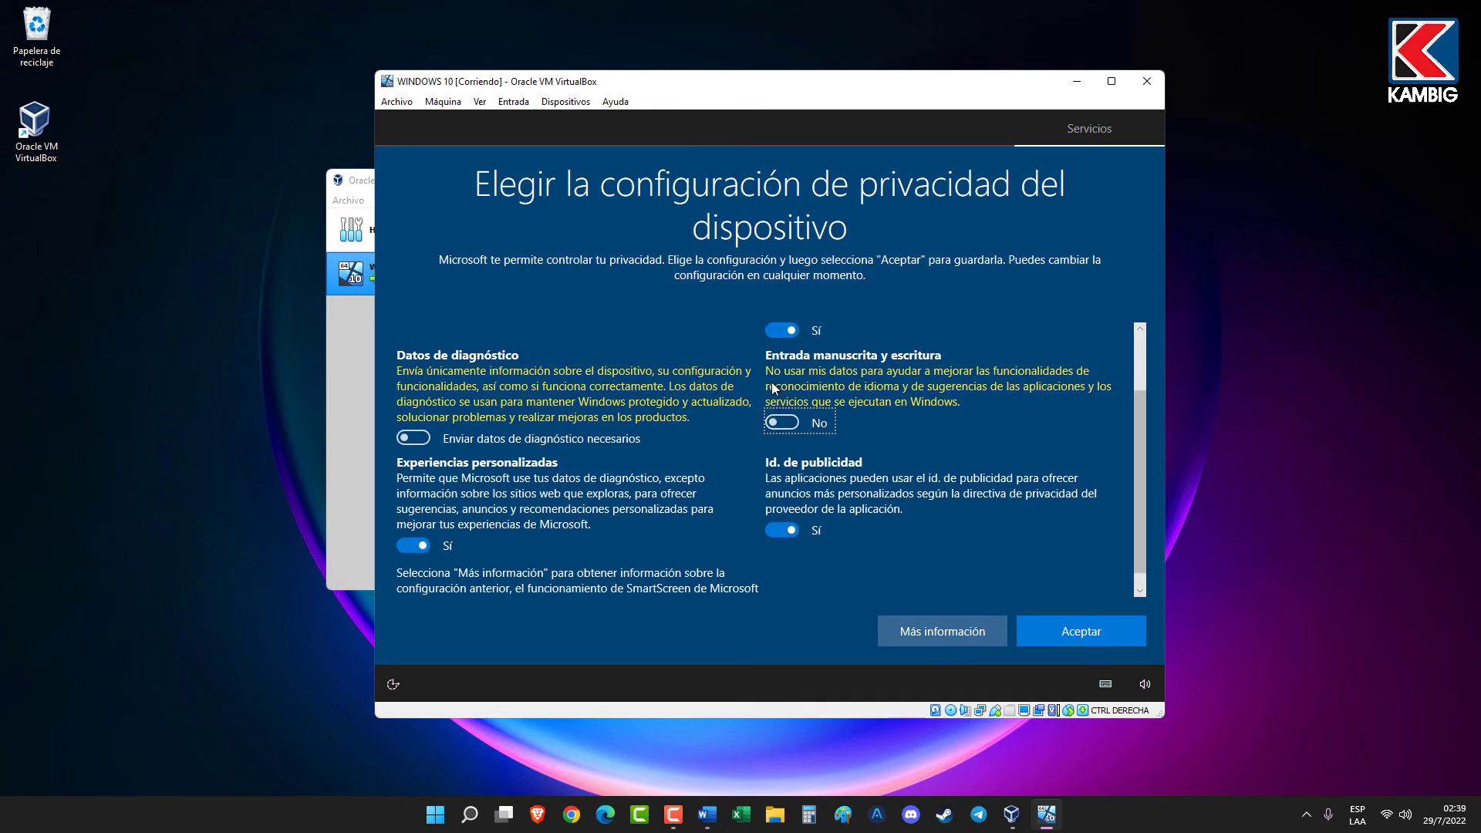
left_click(775, 382)
scroll(755, 426, "down", 2)
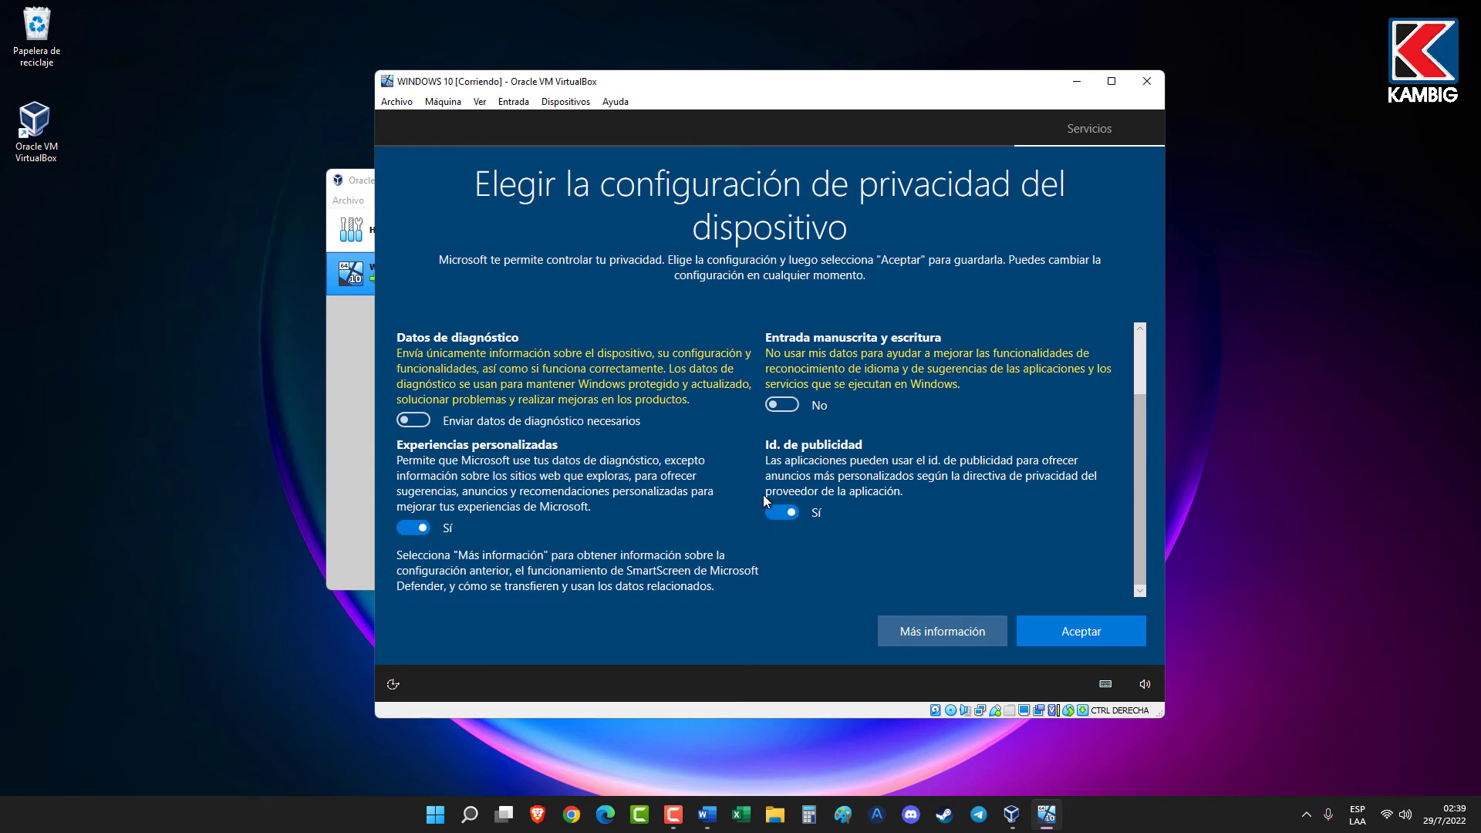
left_click(775, 515)
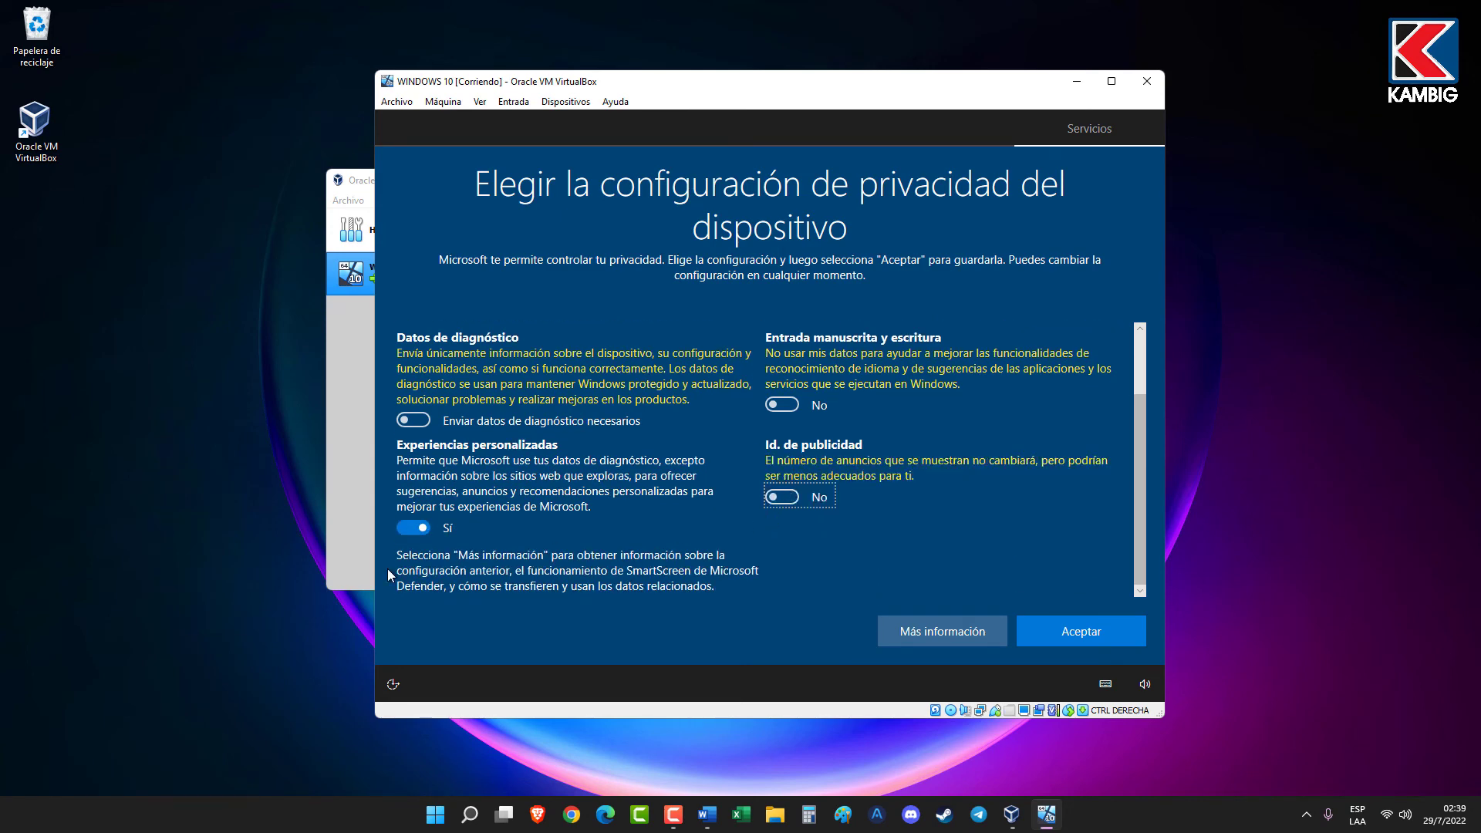
left_click(404, 529)
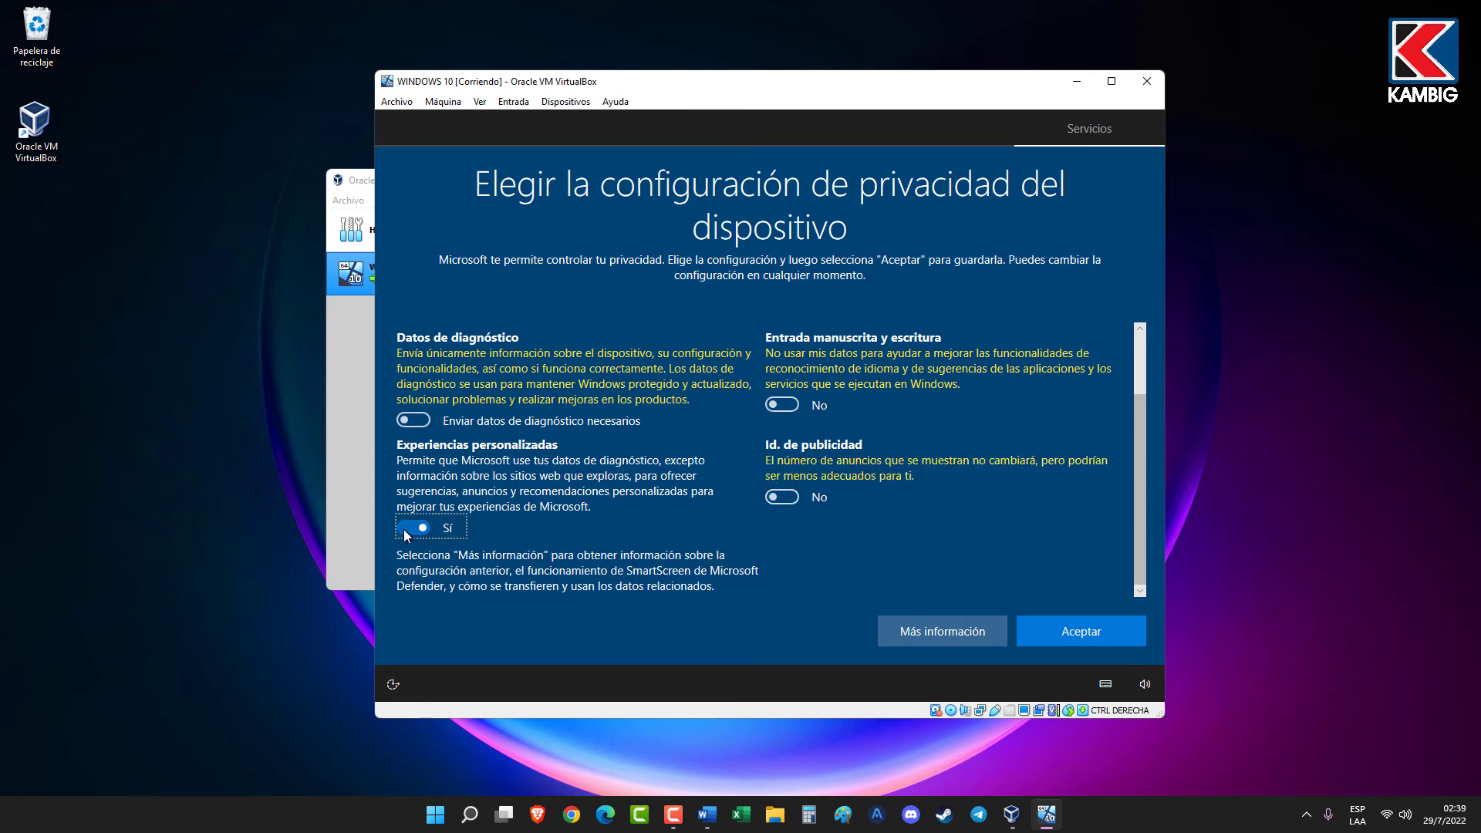
left_click(1065, 635)
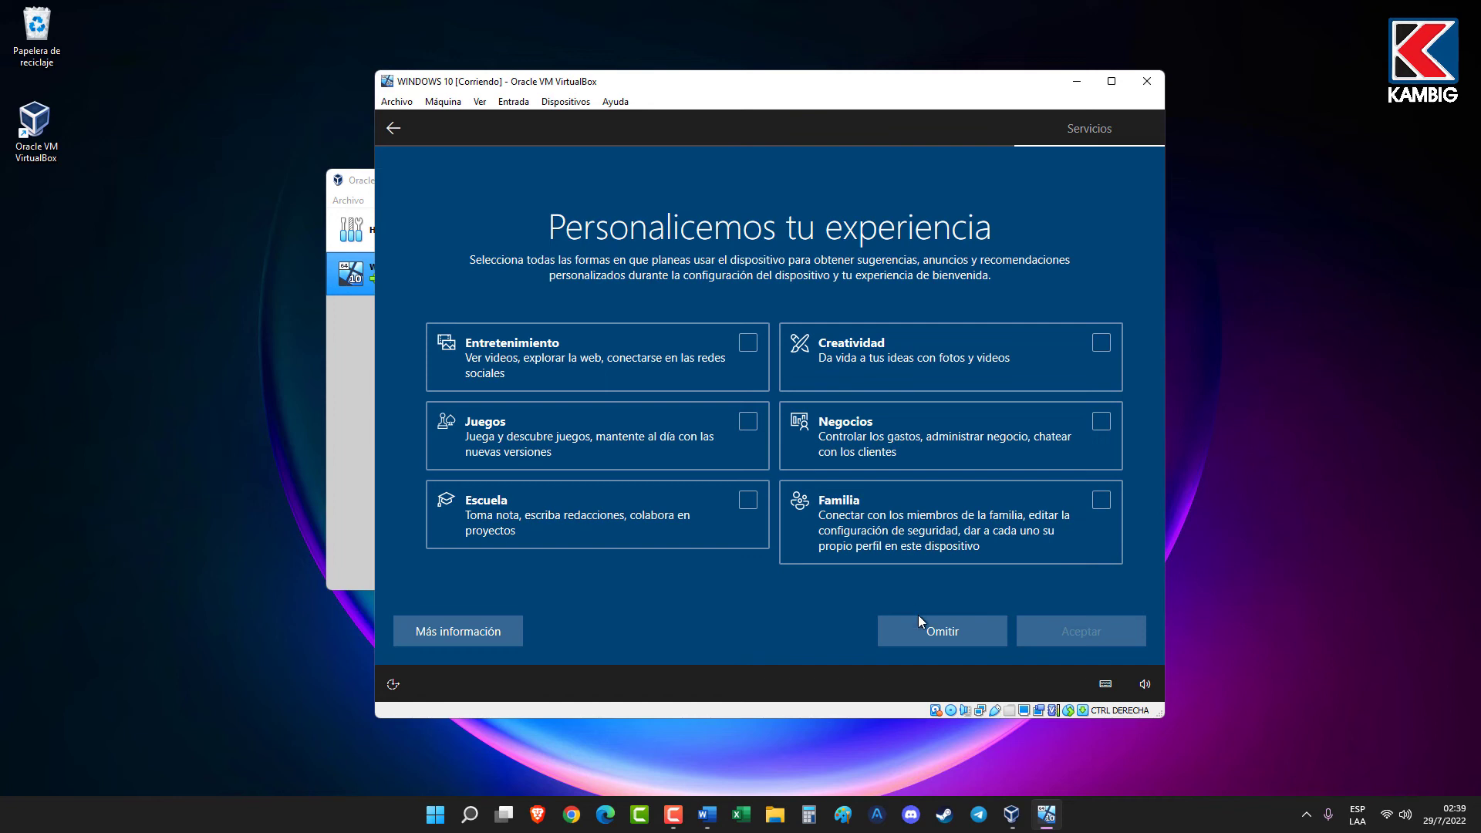
left_click(936, 637)
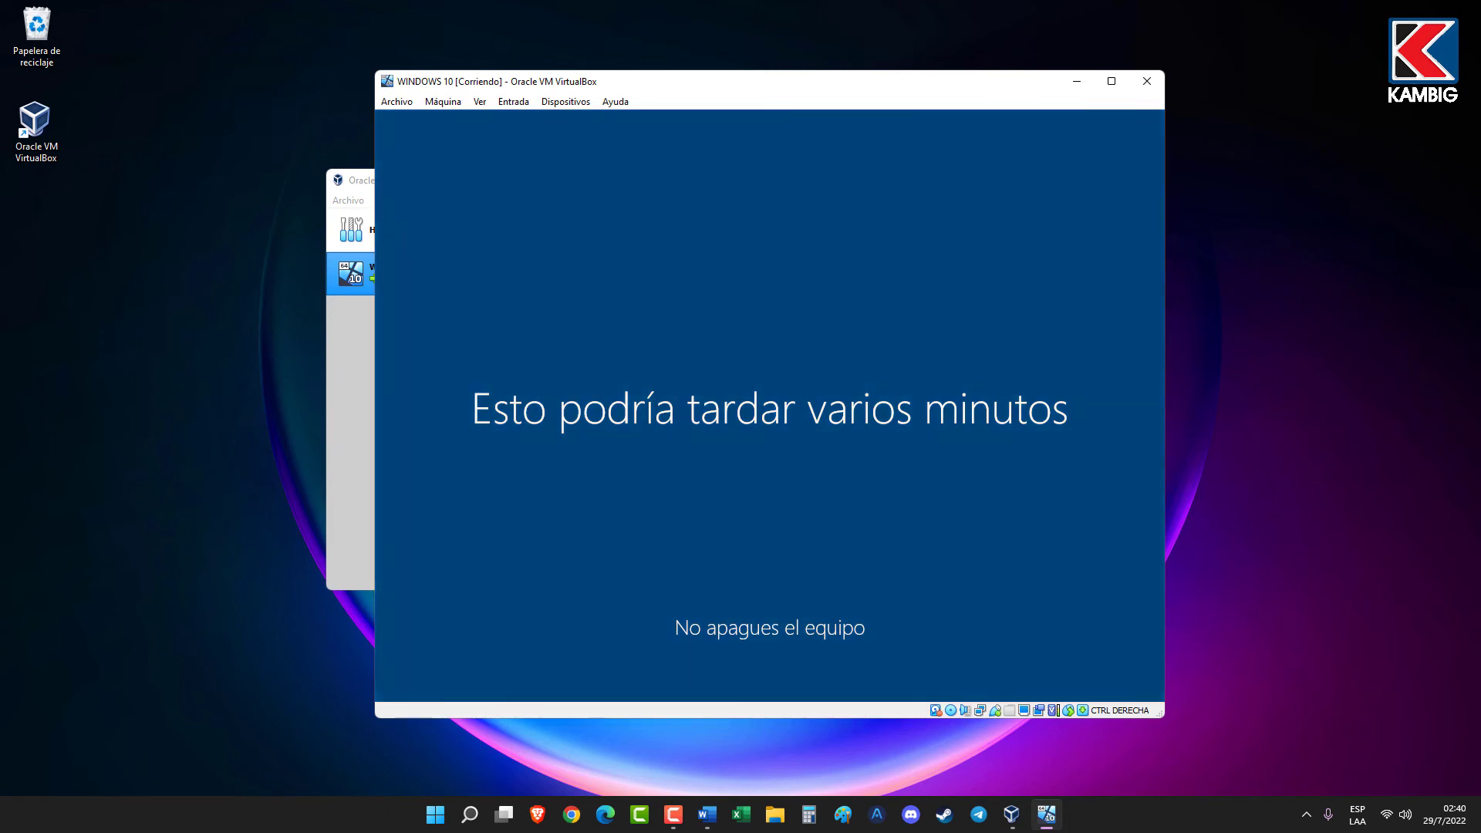
Pause the WINDOWS 10 virtual machine and close it with its machine state saved
left_click(442, 101)
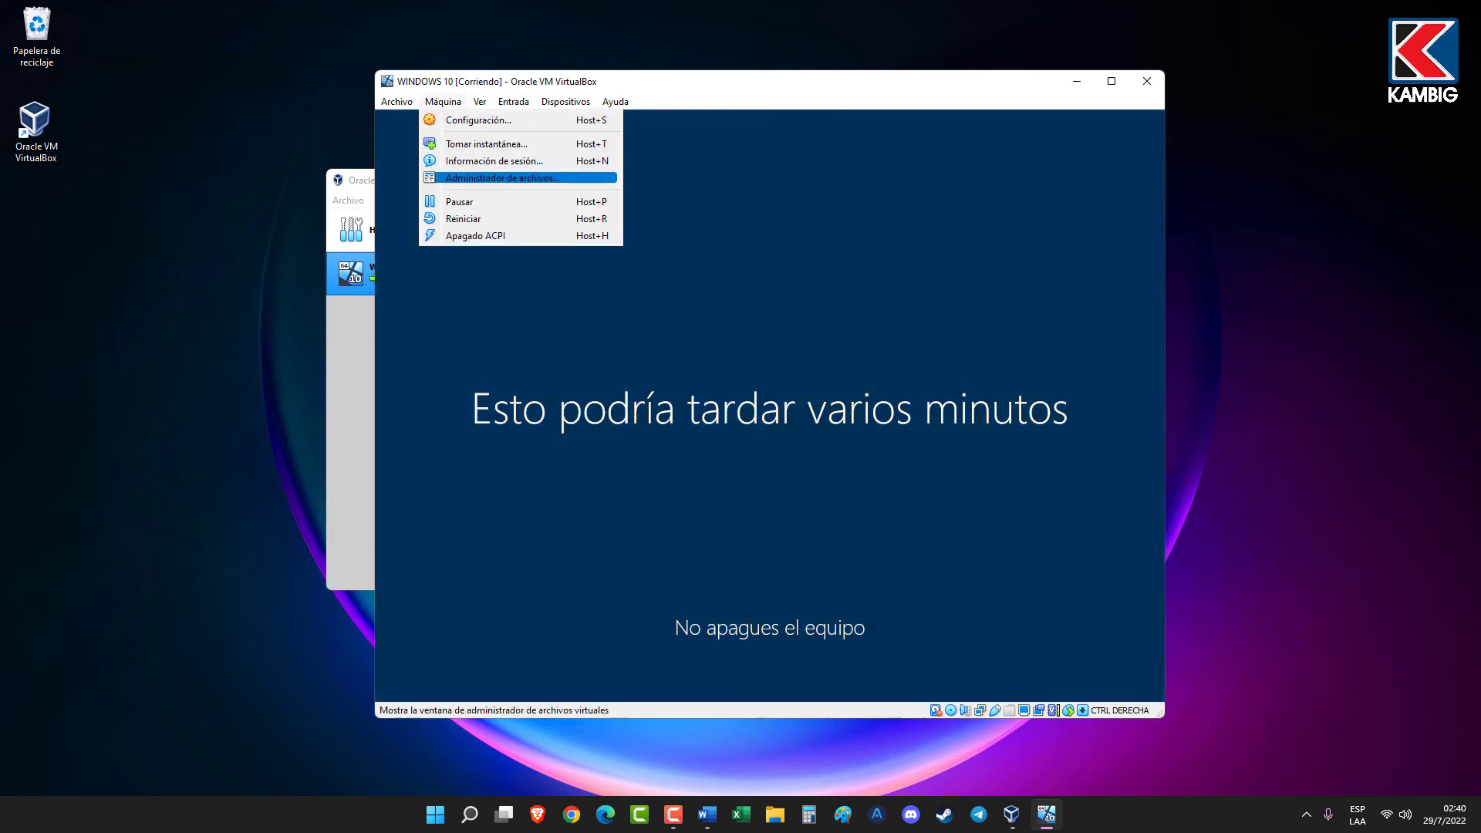
key("Return")
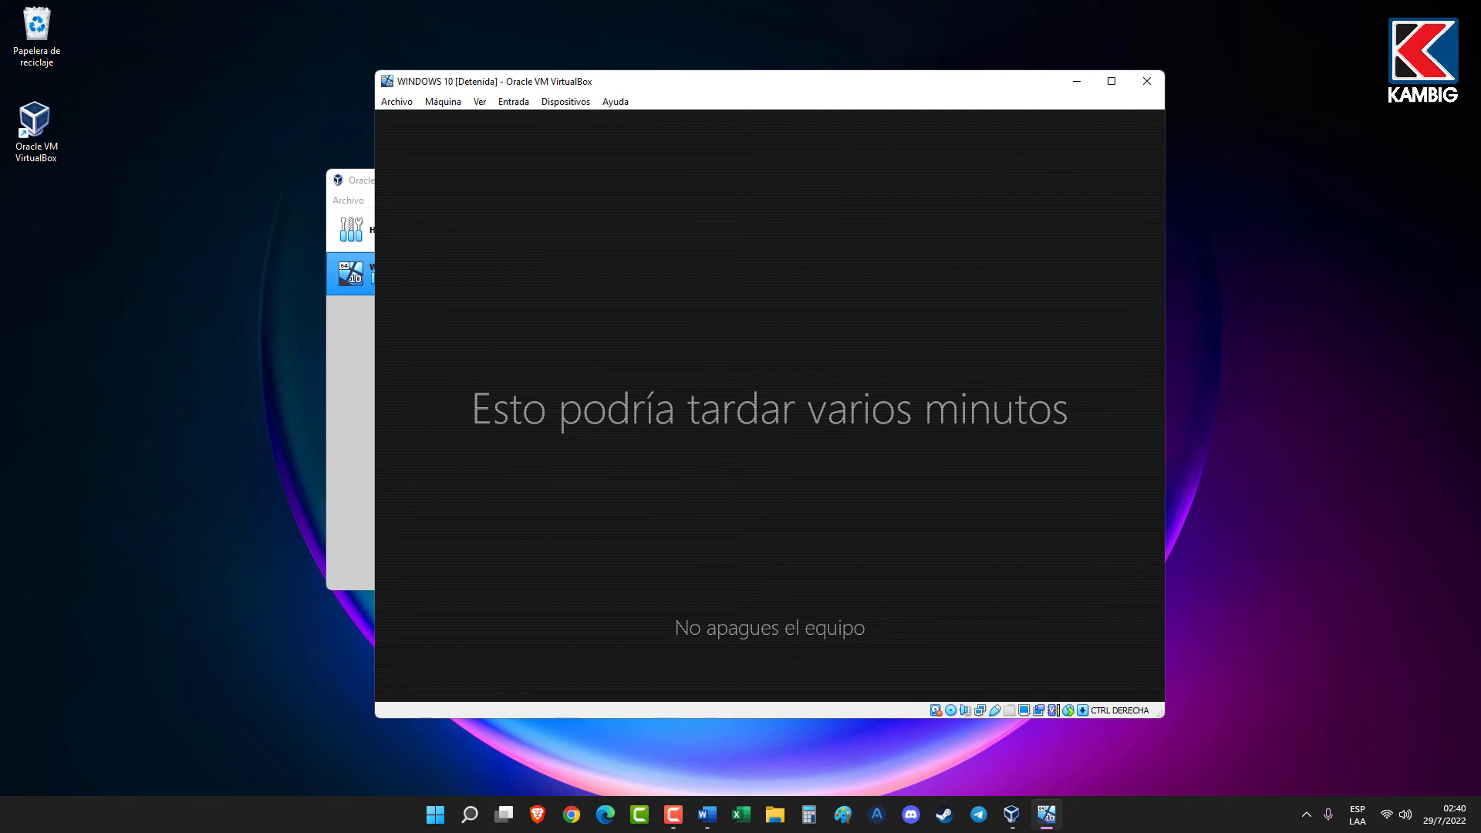
key("alt+m")
key("Left")
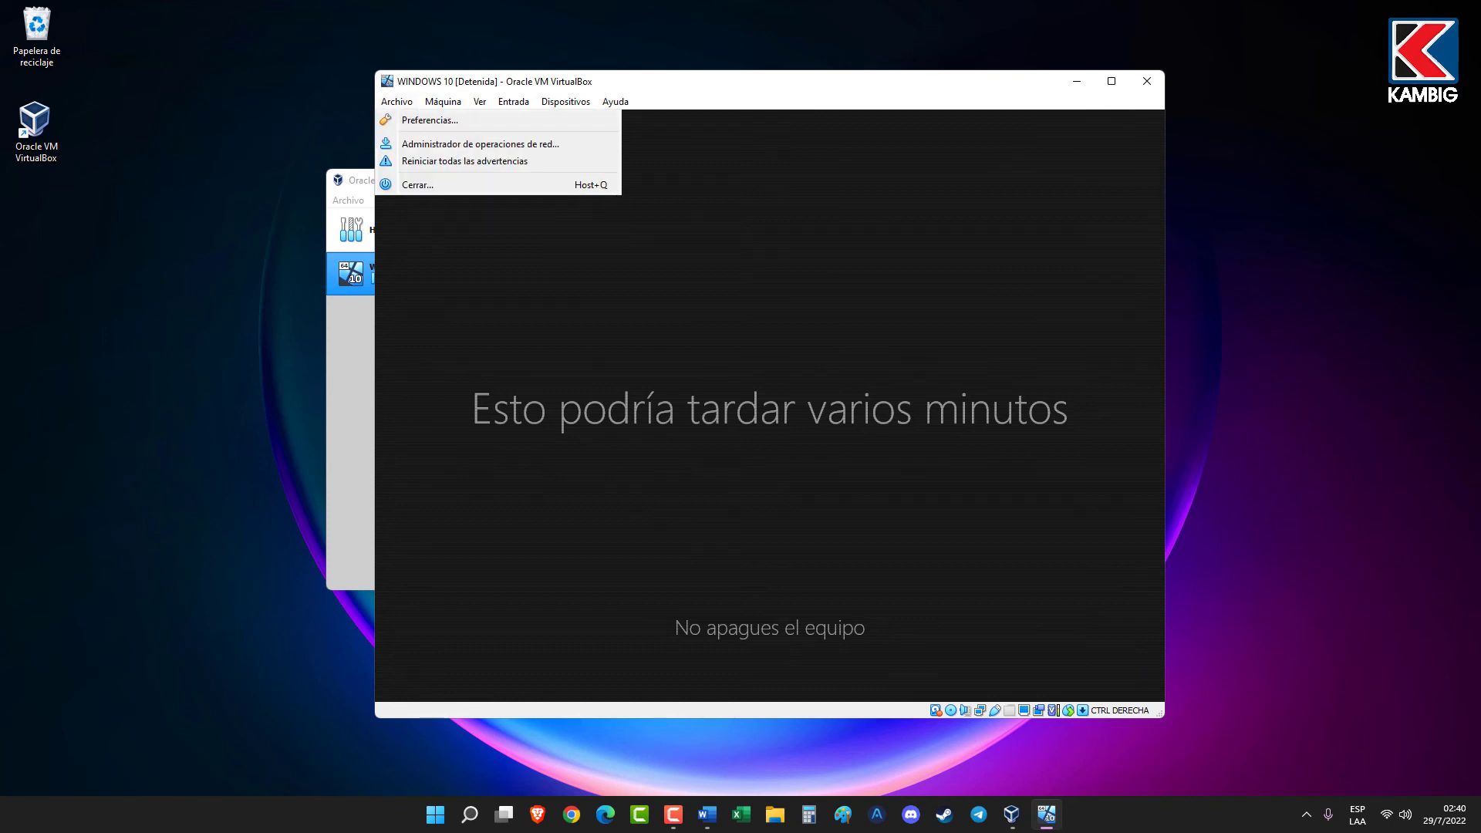
key("Up")
key("Return")
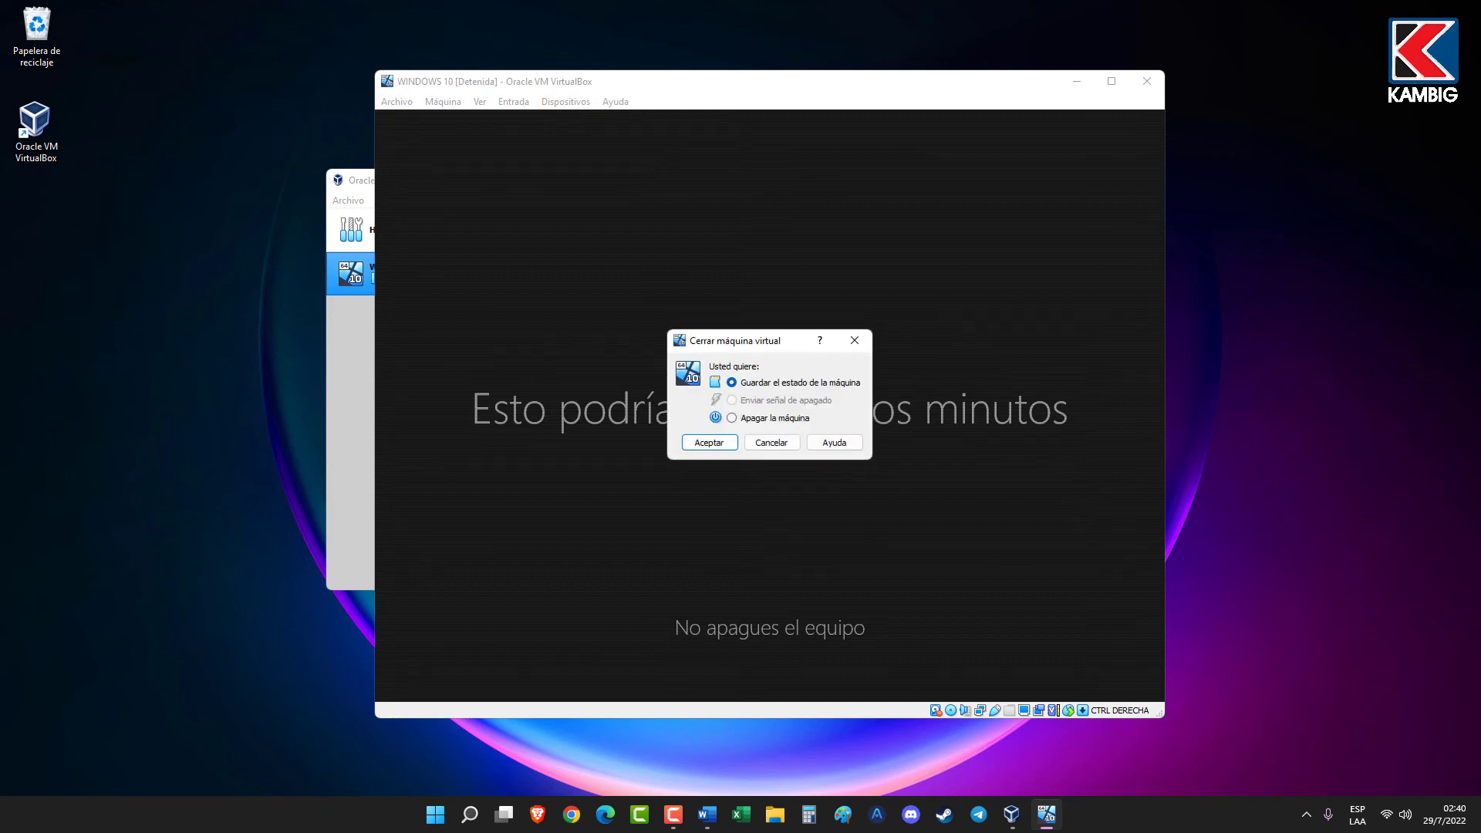
key("Return")
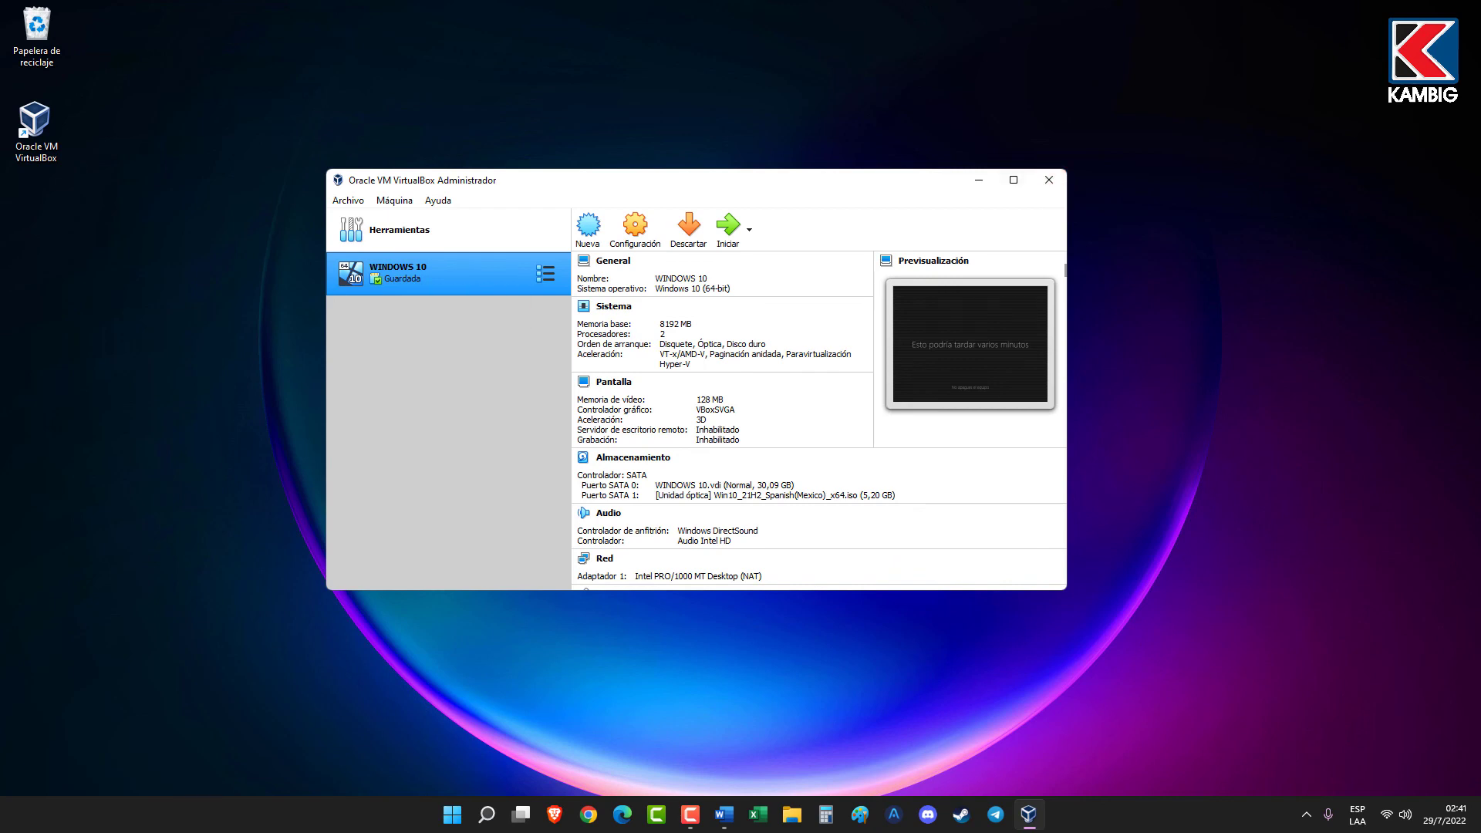
Resume the saved WINDOWS 10 machine and dismiss the keyboard capture and mouse integration notices
double_click(447, 273)
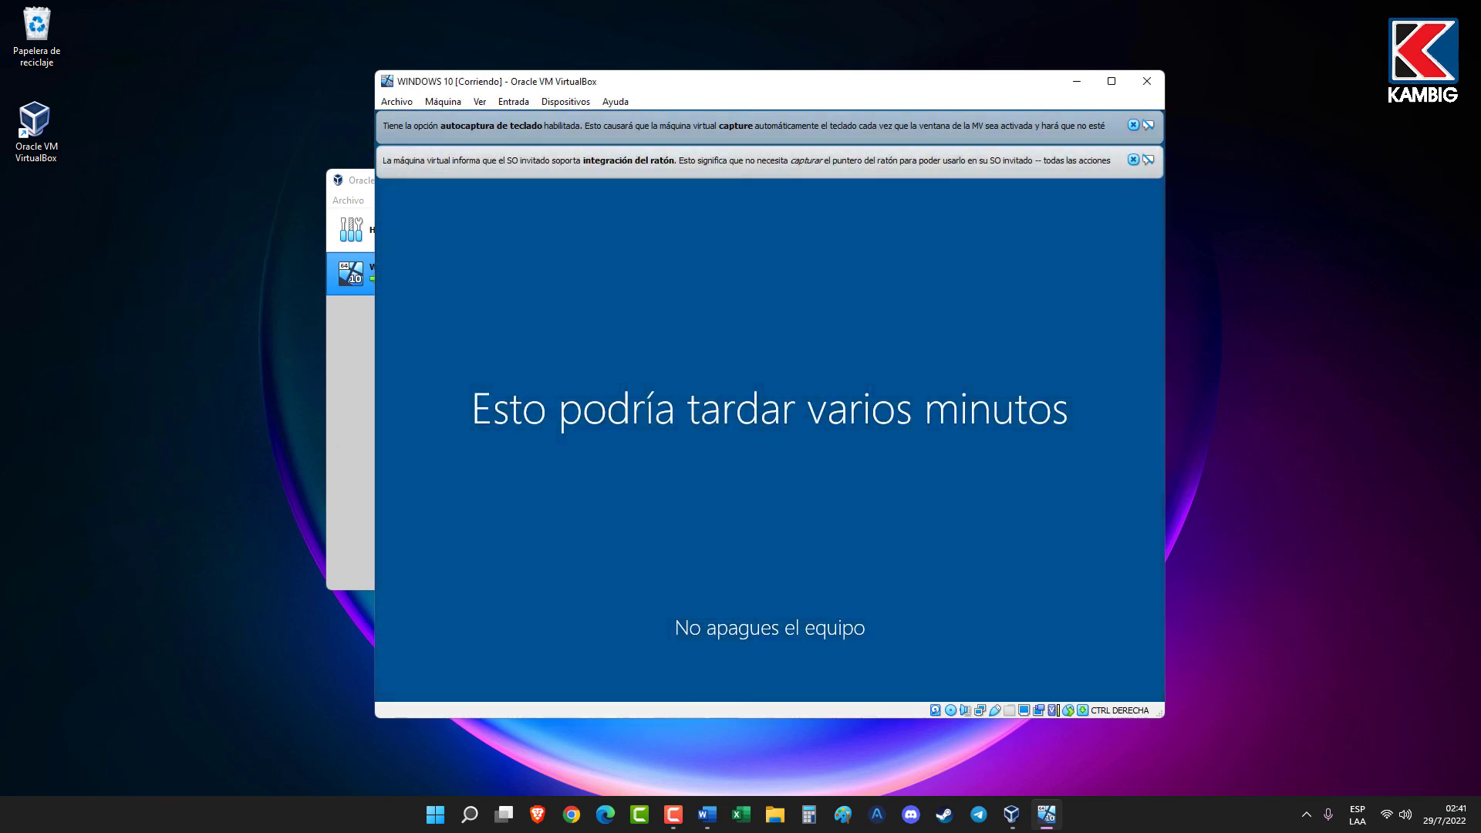
left_click(1133, 160)
left_click(1133, 125)
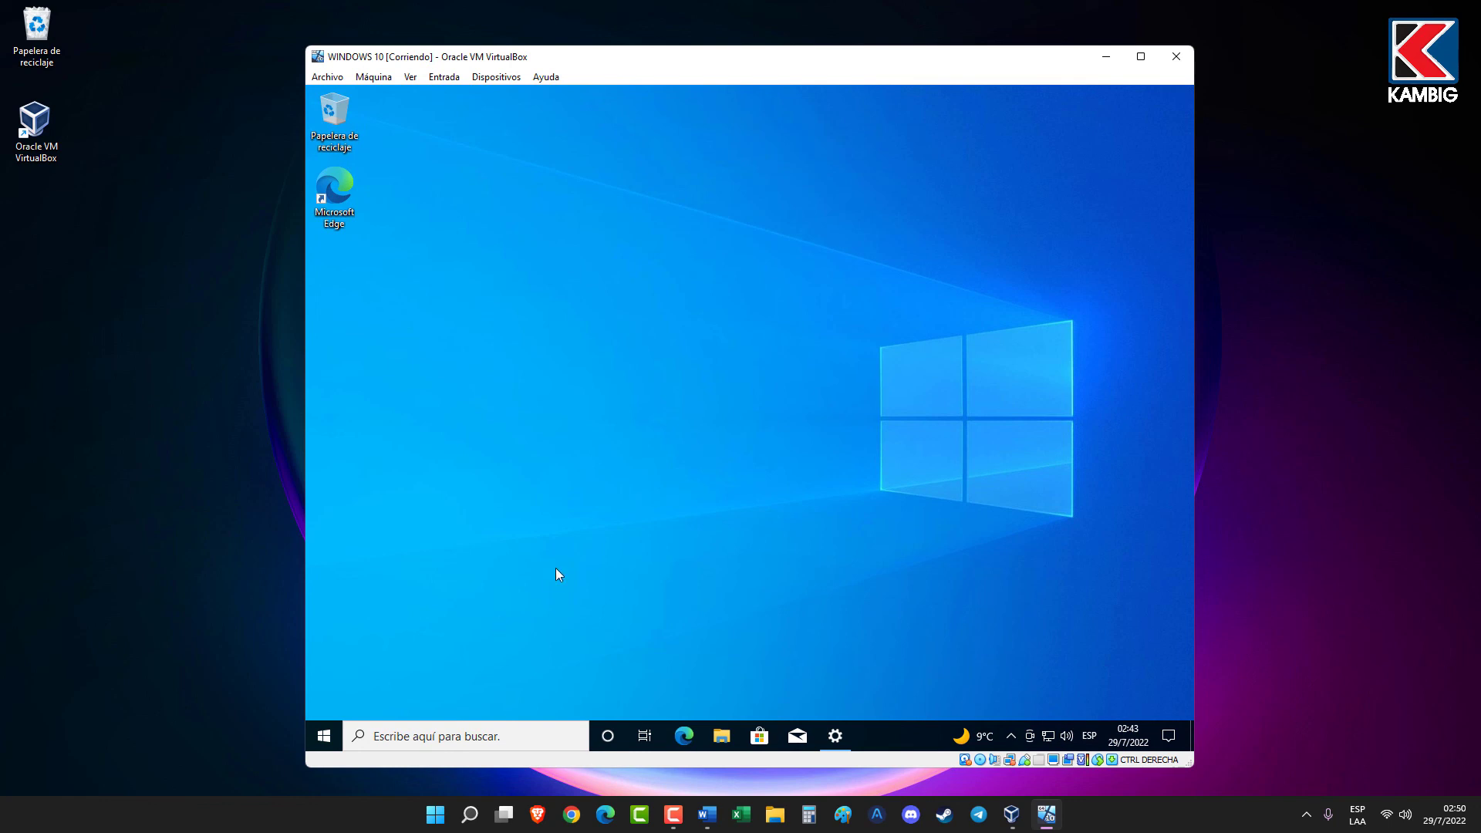
Shut down Windows 10 inside the virtual machine and close the VirtualBox manager
left_click(328, 736)
left_click(326, 702)
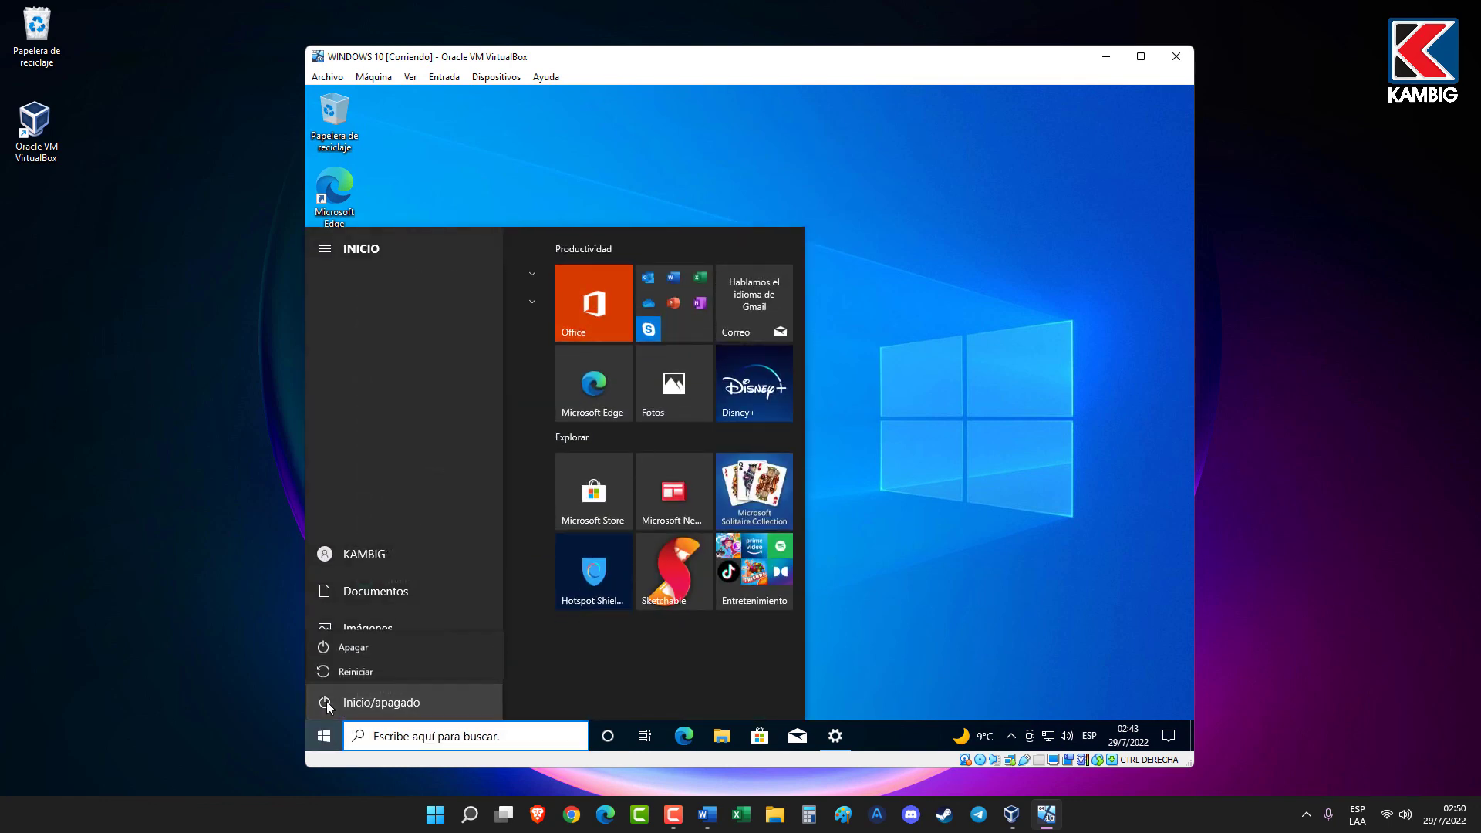
left_click(360, 646)
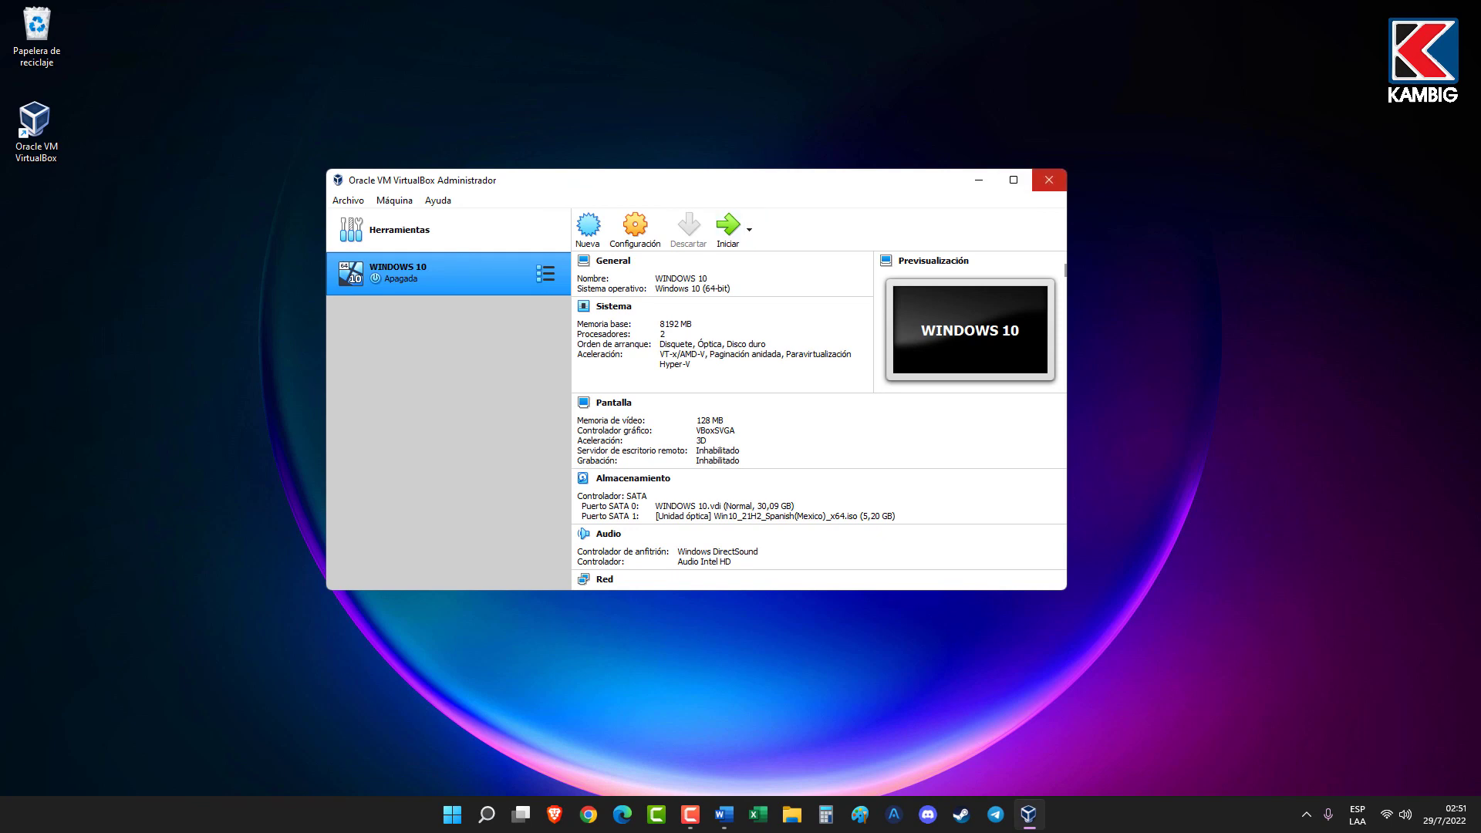
left_click(1049, 179)
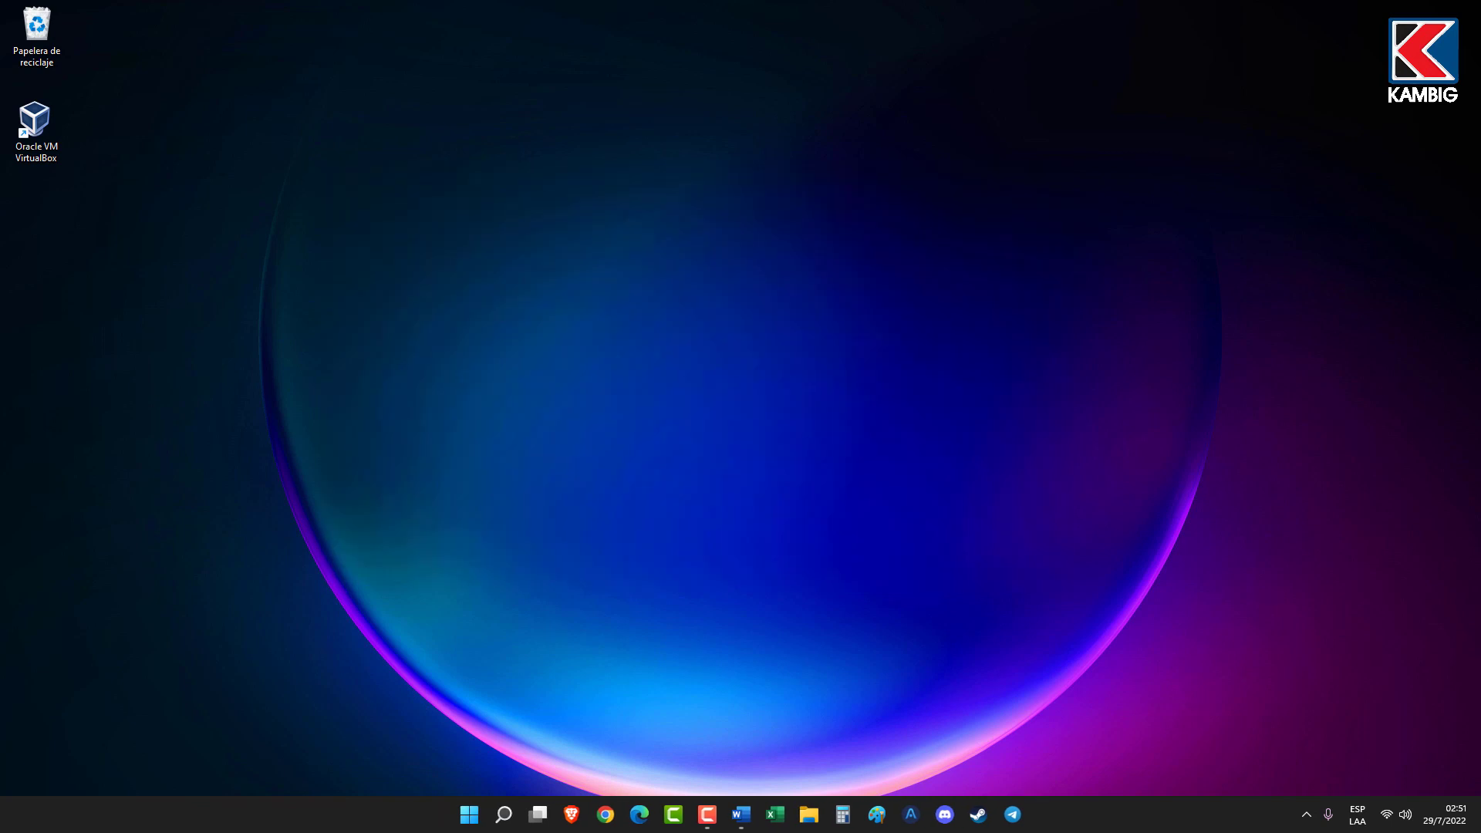